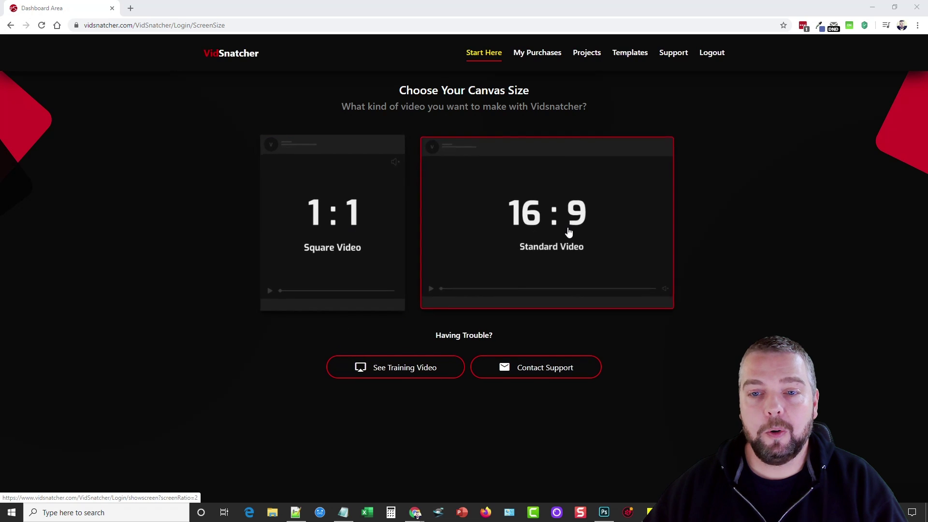
- Start a 16:9 Standard Video project and open the blank white 696 × 394 editor canvas
{"action": "left_click", "coordinate": [555, 224]}
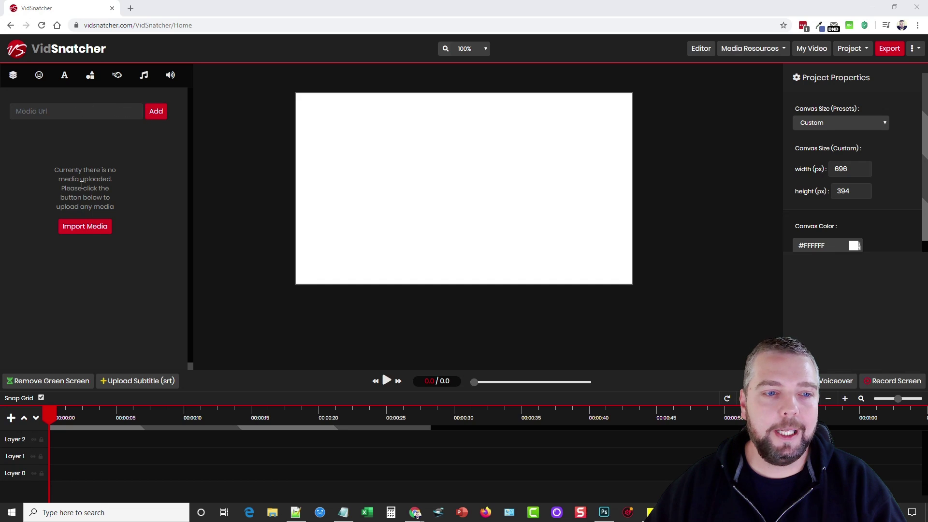
- Browse the stickers, text, shapes, effects and music libraries, ending on text-to-speech voiceover
{"action": "left_click", "coordinate": [35, 77]}
{"action": "left_click", "coordinate": [65, 76]}
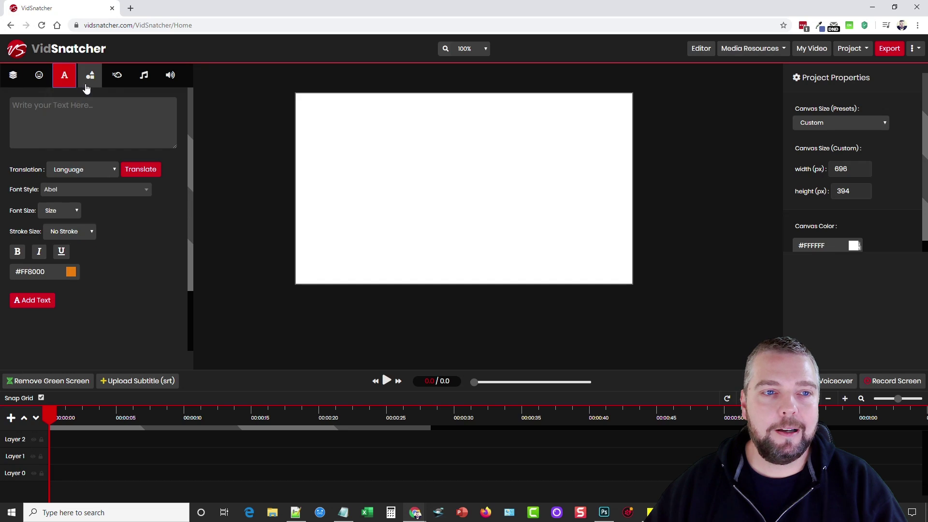
{"action": "left_click", "coordinate": [92, 81]}
{"action": "left_click", "coordinate": [117, 76]}
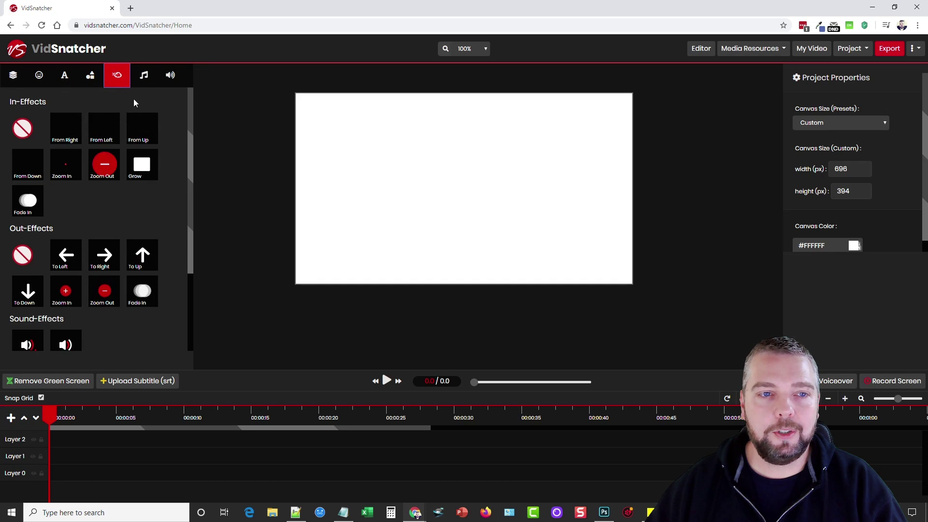
{"action": "left_click", "coordinate": [144, 78]}
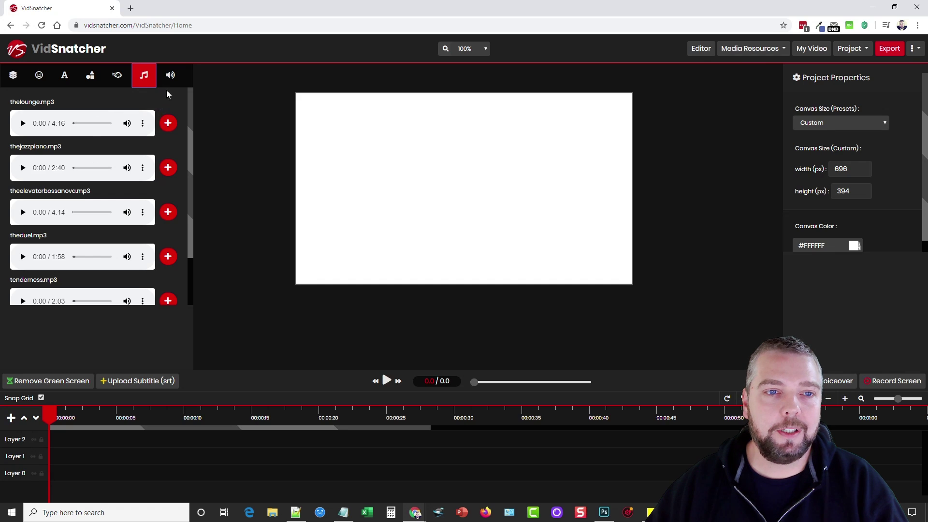
{"action": "left_click", "coordinate": [170, 75]}
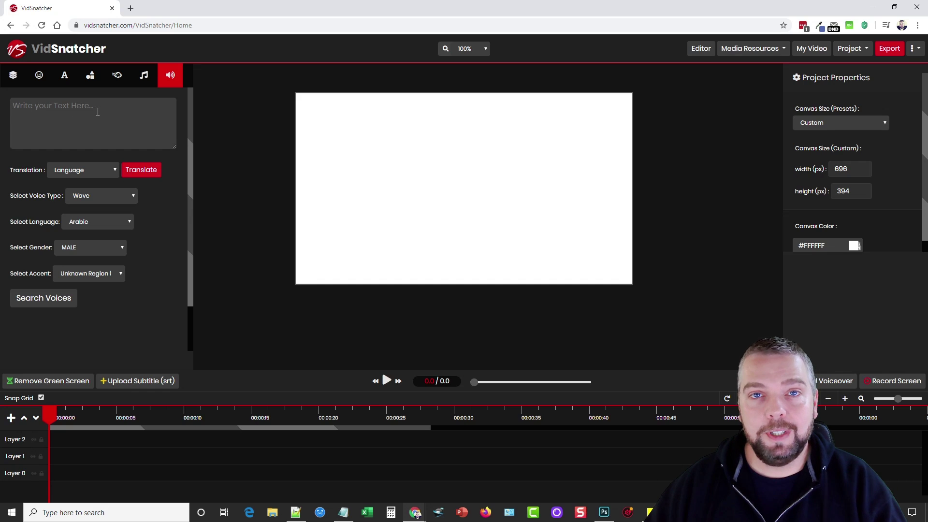
- Look through the voiceover's voice language and translation language lists without changing them
{"action": "left_click", "coordinate": [121, 147]}
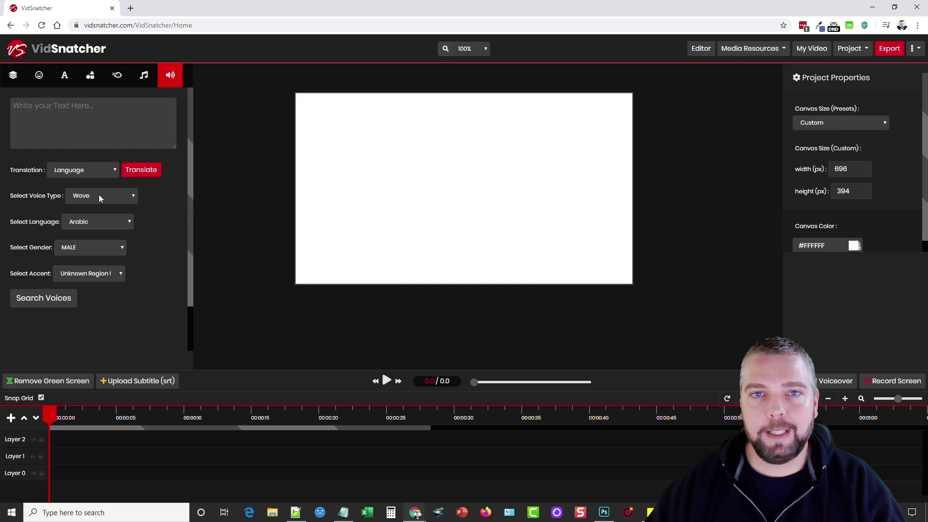
{"action": "left_click", "coordinate": [111, 224]}
{"action": "scroll", "coordinate": [109, 273], "scroll_direction": "down", "scroll_amount": 3}
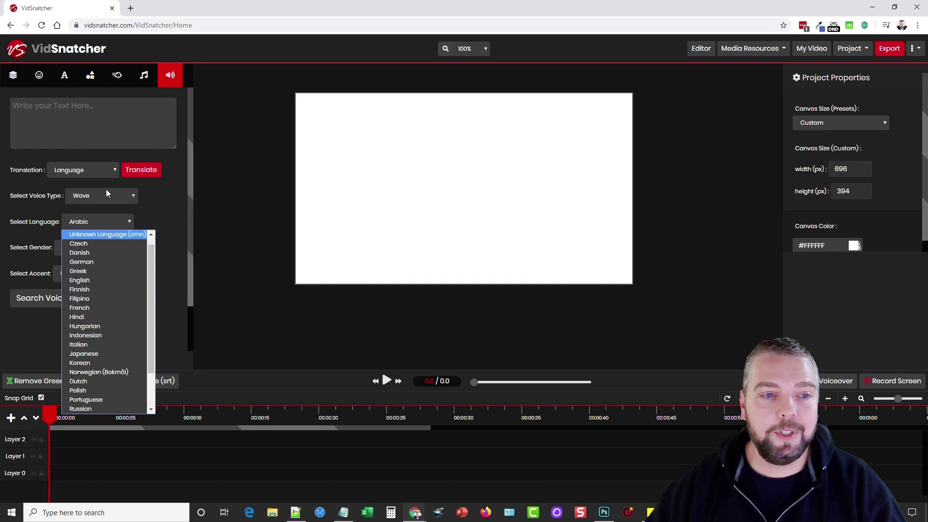
{"action": "left_click", "coordinate": [103, 172]}
{"action": "scroll", "coordinate": [103, 238], "scroll_direction": "down", "scroll_amount": 10}
{"action": "left_click", "coordinate": [158, 213]}
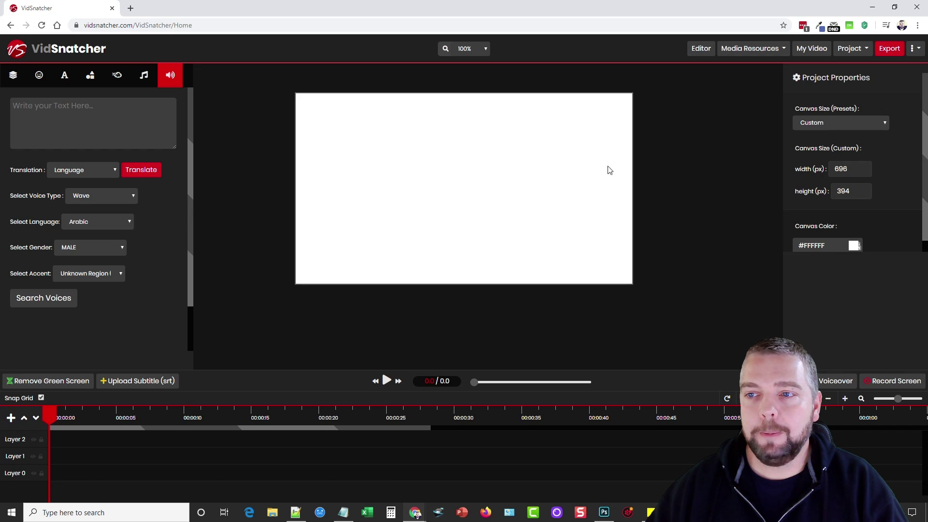
- Keep the canvas size preset at Custom 696 × 394
{"action": "left_click", "coordinate": [880, 122]}
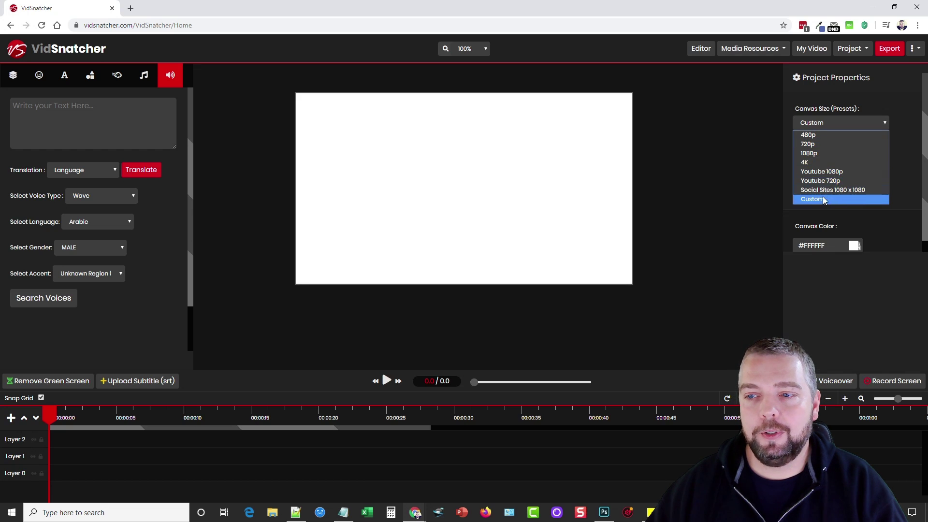
{"action": "left_click", "coordinate": [897, 163]}
{"action": "scroll", "coordinate": [878, 201], "scroll_direction": "down", "scroll_amount": 1}
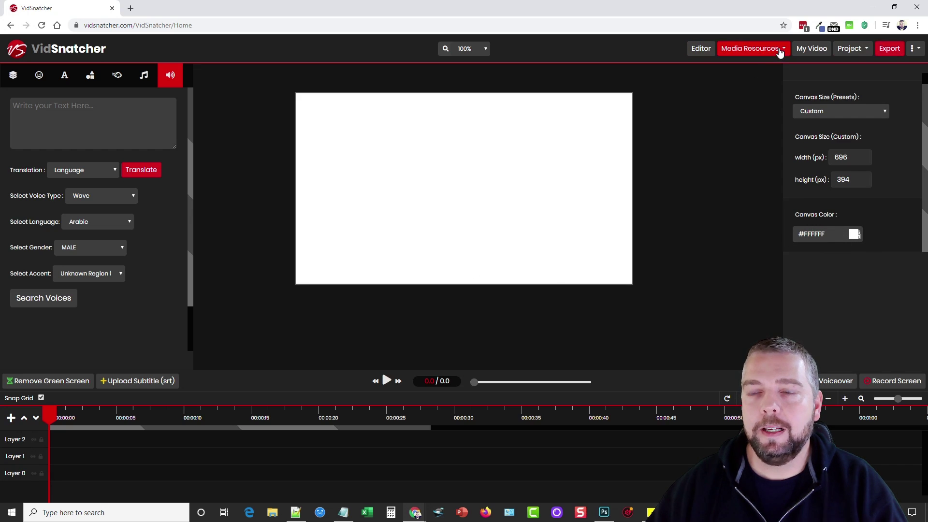
- Check the Media Resources, Project and account menus, then return to the media library
{"action": "left_click", "coordinate": [734, 51]}
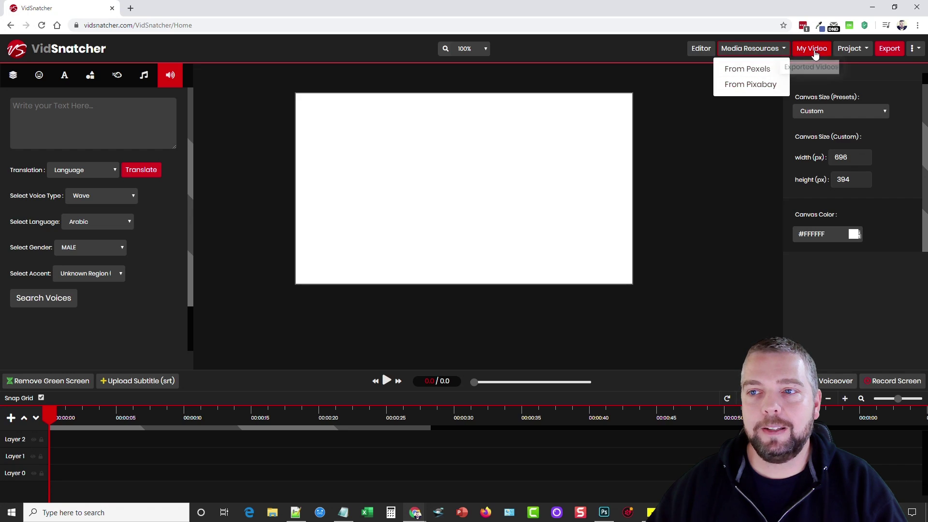
{"action": "left_click", "coordinate": [855, 50]}
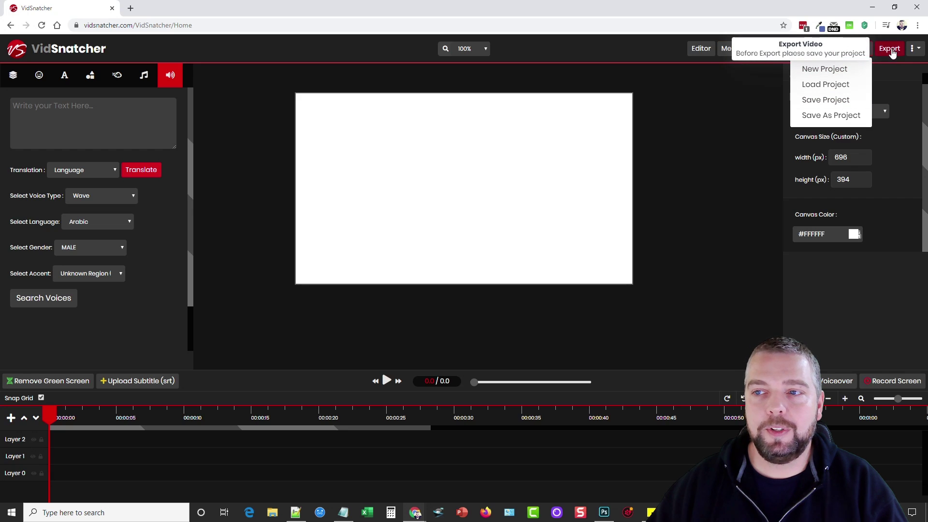
{"action": "left_click", "coordinate": [914, 48]}
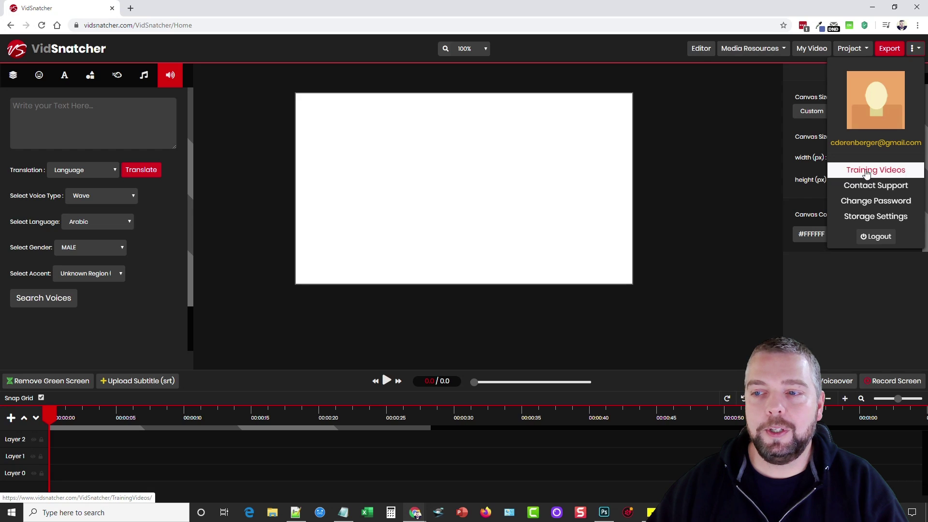
{"action": "left_click", "coordinate": [738, 187]}
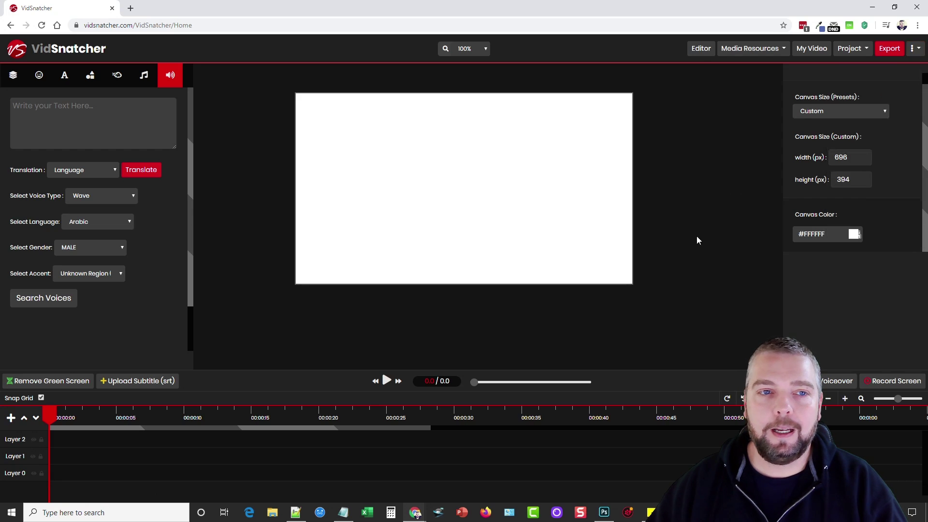
{"action": "left_click", "coordinate": [13, 74]}
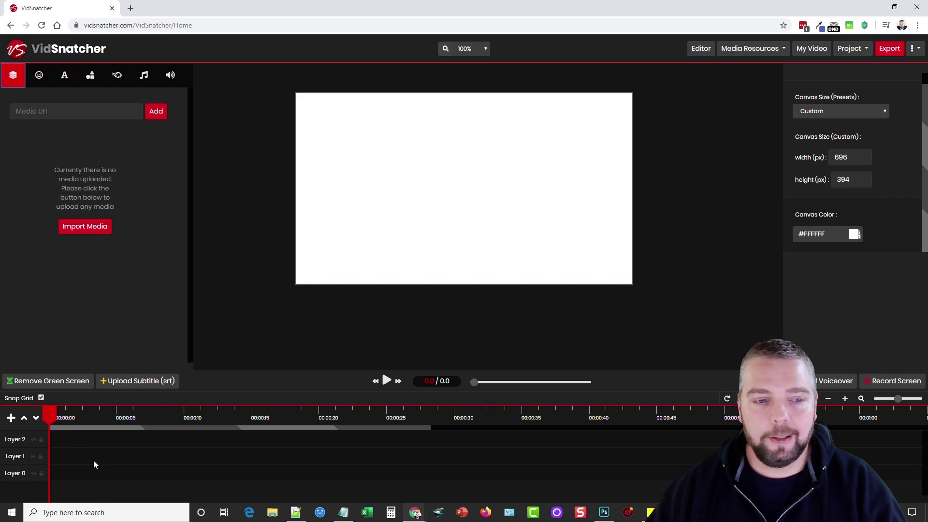
- Add extra empty layers to the timeline with the + button
{"action": "double_click", "coordinate": [10, 417]}
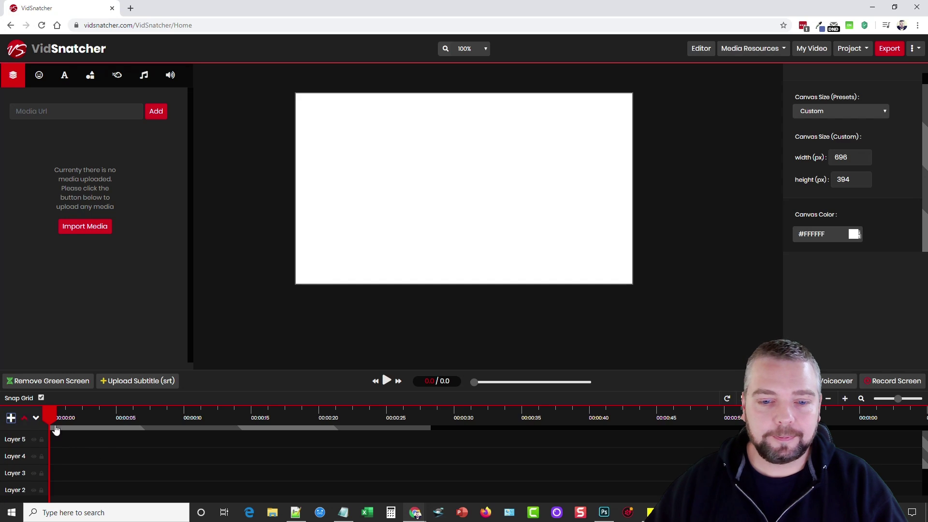
{"action": "scroll", "coordinate": [148, 465], "scroll_direction": "down", "scroll_amount": 1}
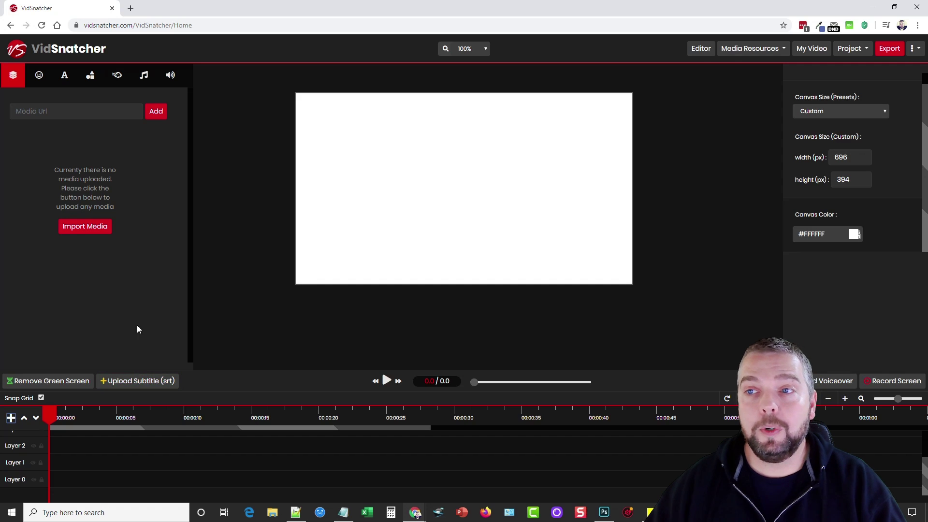
- Import wp-affiliate-suite.mp4, place it on the timeline, and preview its opening seconds
{"action": "left_click", "coordinate": [91, 232]}
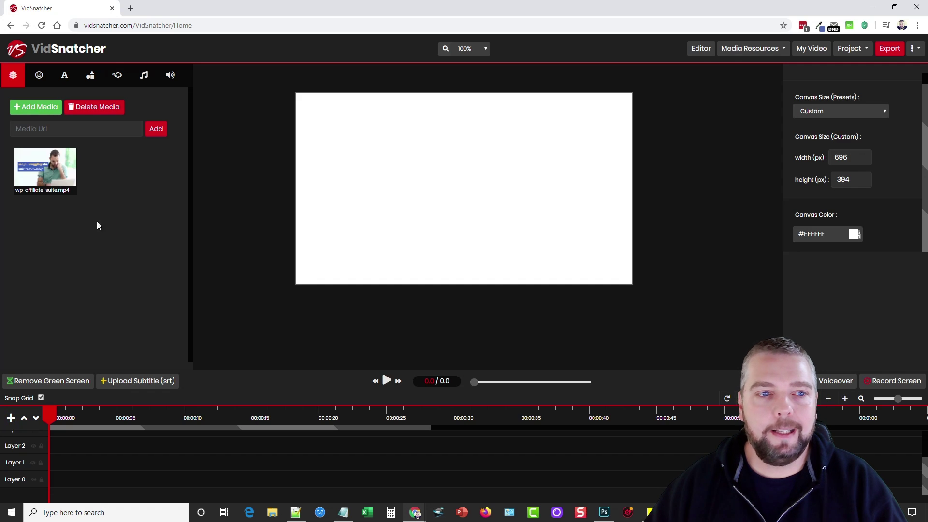
{"action": "mouse_move", "coordinate": [51, 174]}
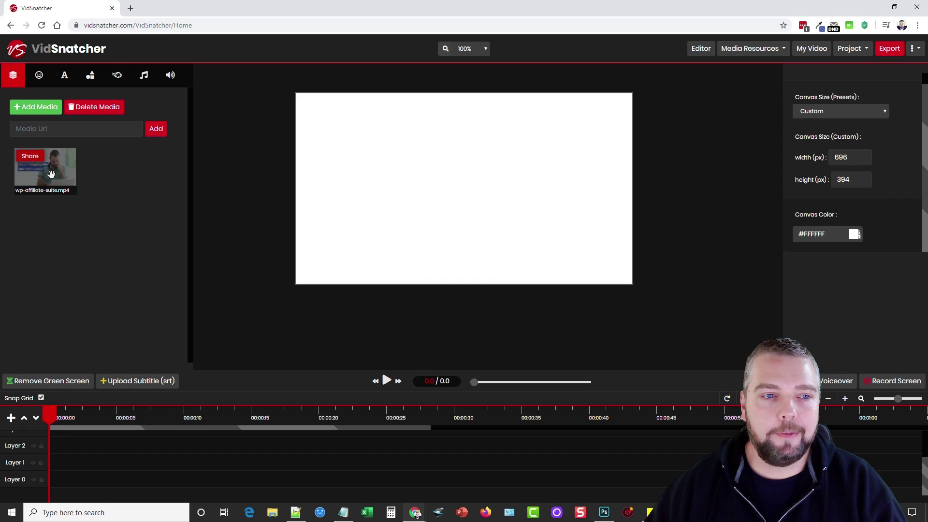
{"action": "left_click_drag", "start_coordinate": [51, 174], "coordinate": [112, 459]}
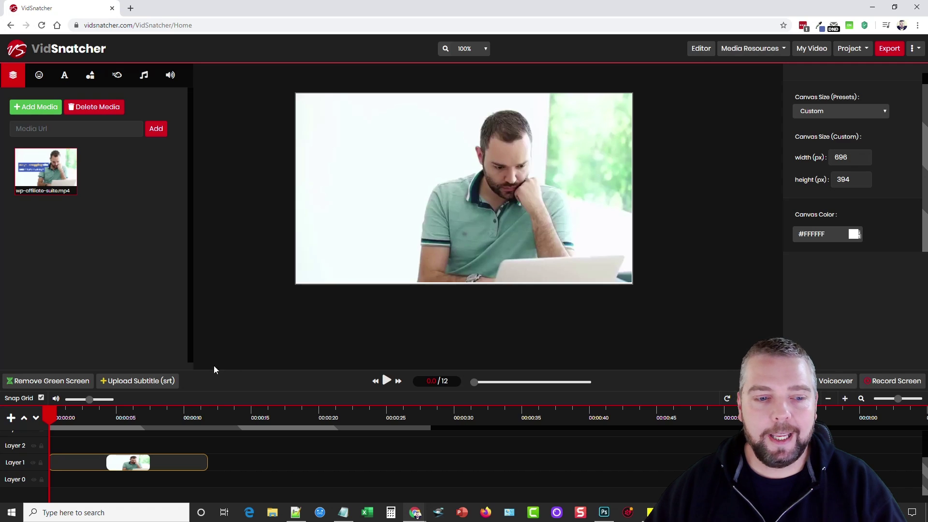
{"action": "left_click_drag", "start_coordinate": [56, 417], "coordinate": [30, 425]}
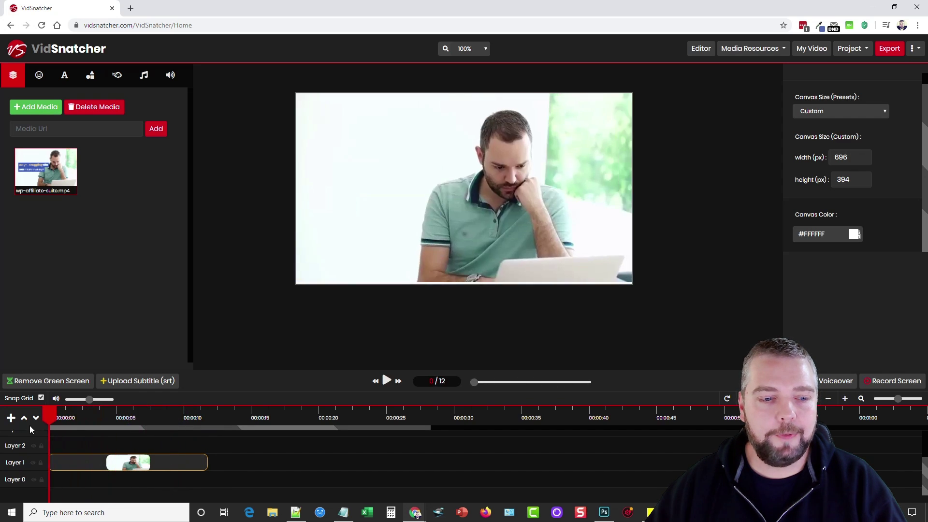
{"action": "left_click", "coordinate": [386, 382]}
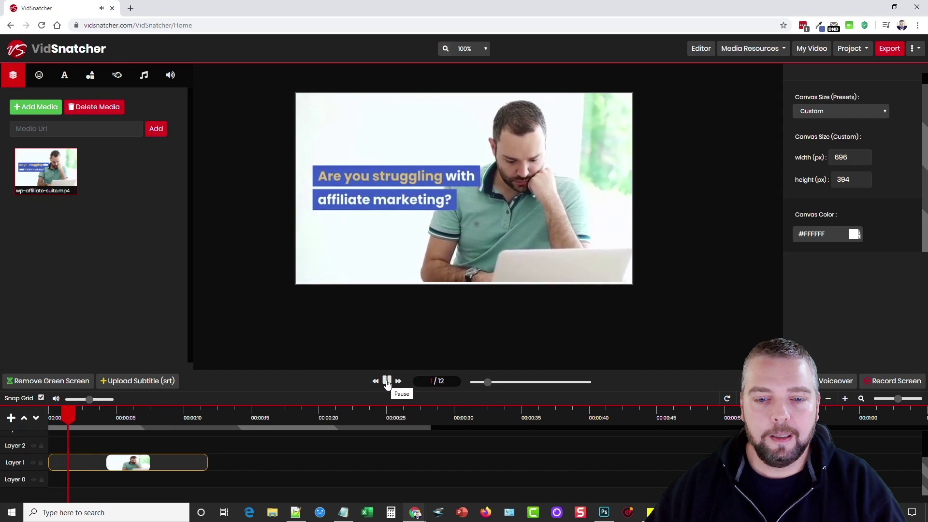
{"action": "left_click", "coordinate": [386, 381]}
{"action": "left_click_drag", "start_coordinate": [77, 413], "coordinate": [49, 416]}
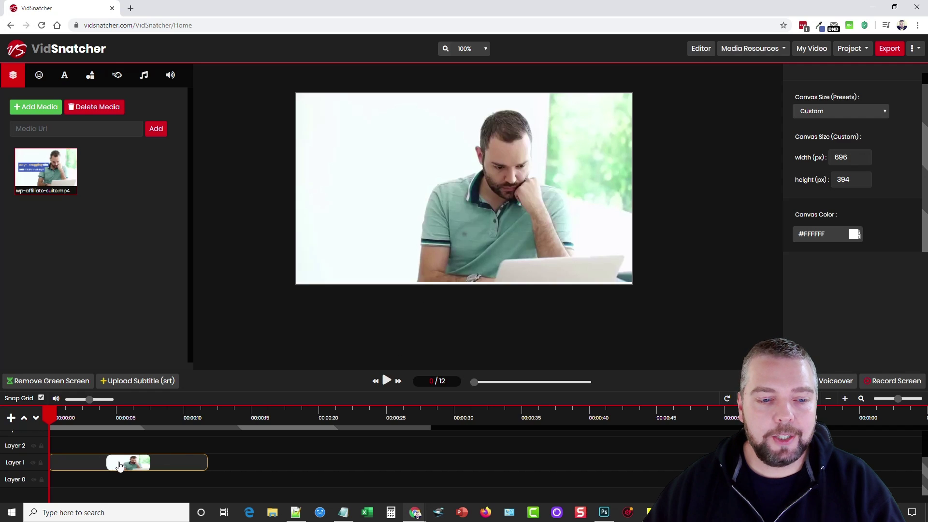
- Move the clip down to Layer 0 and lock that layer
{"action": "left_click_drag", "start_coordinate": [120, 465], "coordinate": [119, 482]}
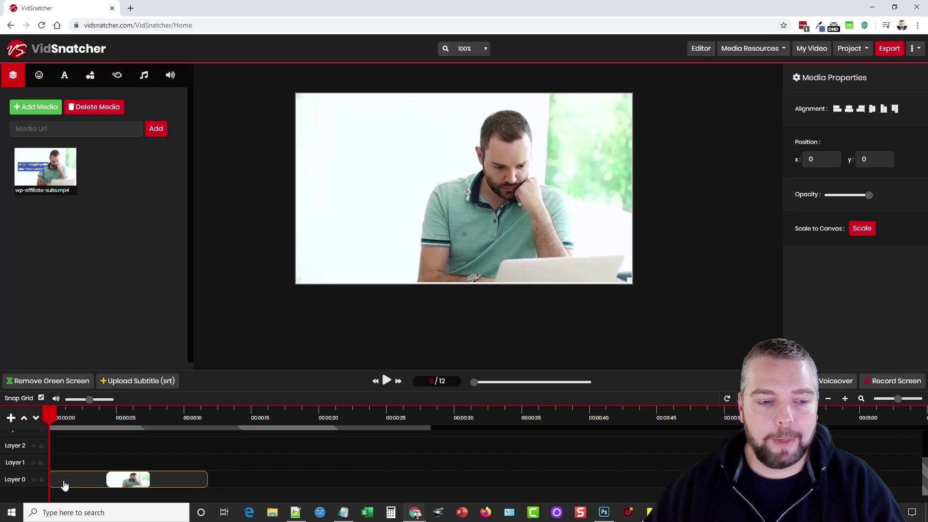
{"action": "left_click", "coordinate": [41, 479]}
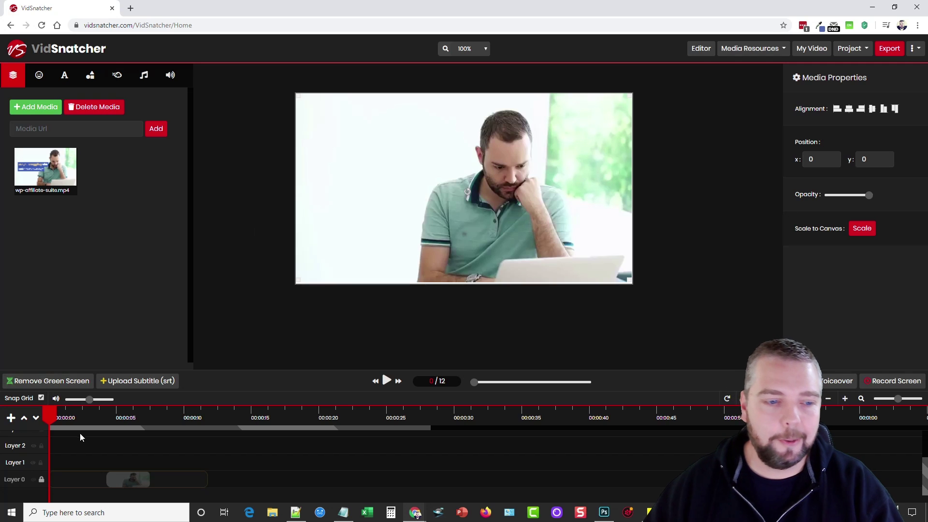
{"action": "left_click", "coordinate": [40, 78]}
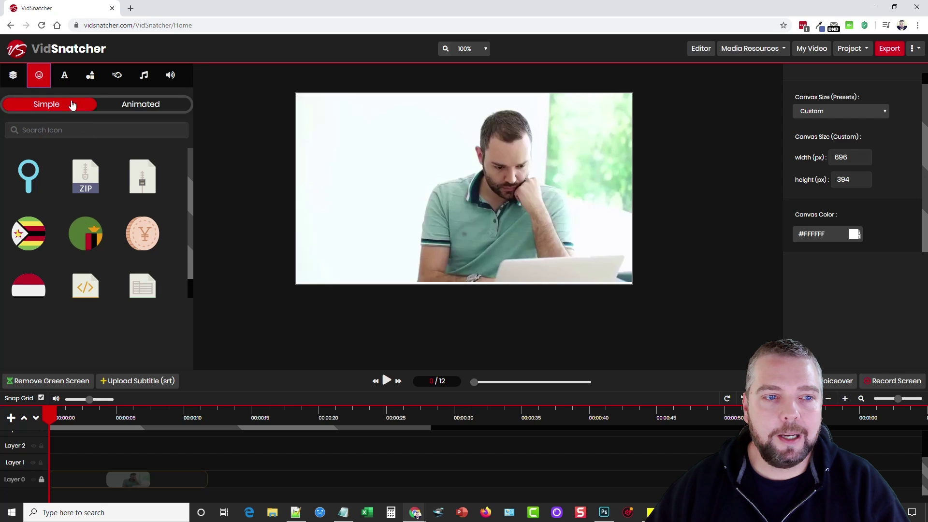
- Add the computer-with-wifi icon from the simple icons to the canvas
{"action": "left_click", "coordinate": [148, 108]}
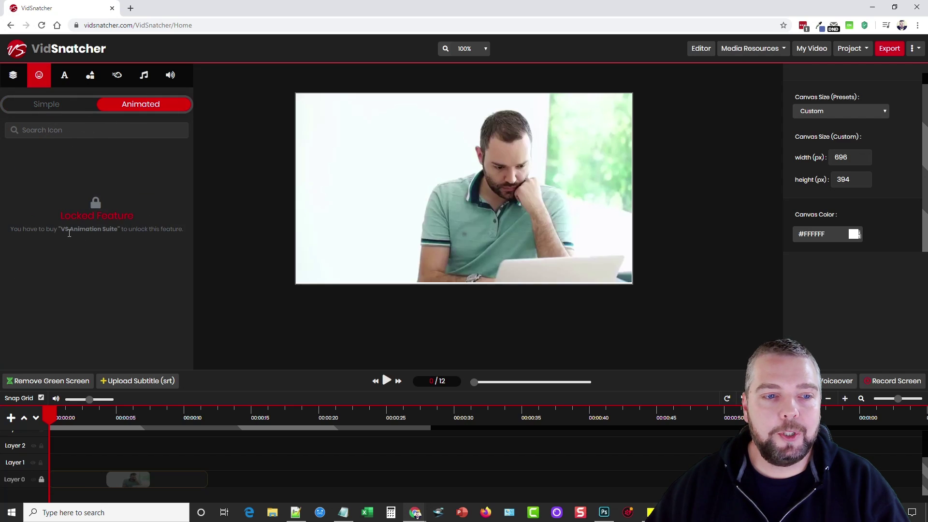
{"action": "left_click", "coordinate": [62, 113]}
{"action": "scroll", "coordinate": [89, 284], "scroll_direction": "down", "scroll_amount": 5}
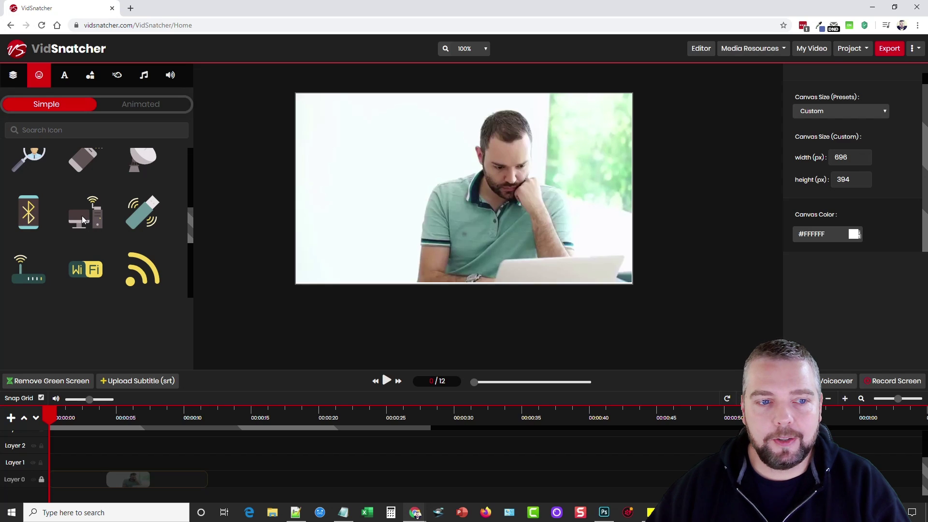
{"action": "left_click_drag", "start_coordinate": [82, 215], "coordinate": [395, 196]}
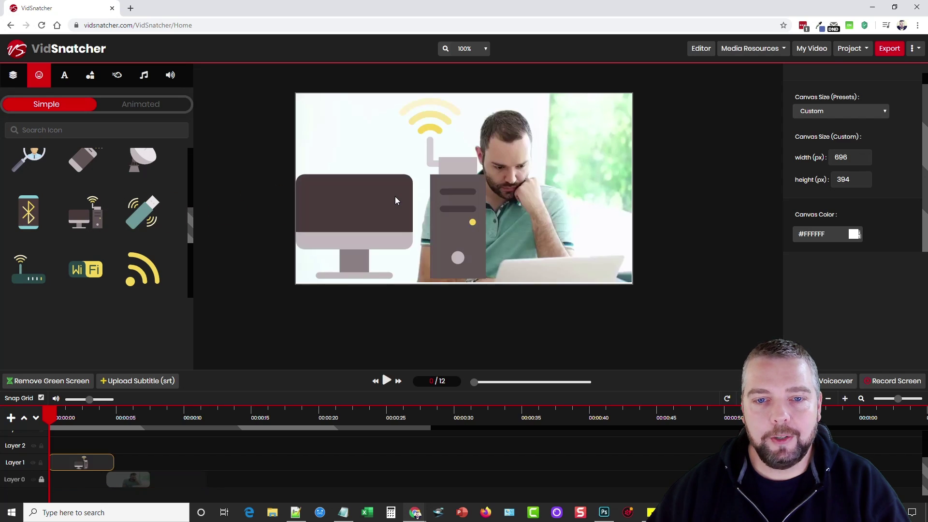
- Shrink the computer icon and place it in the canvas's top-left corner
{"action": "left_click", "coordinate": [430, 209]}
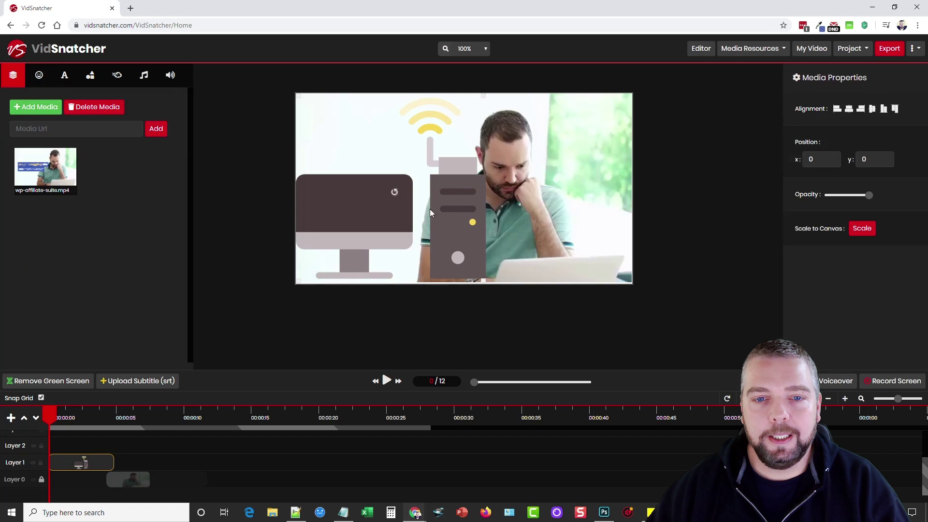
{"action": "left_click_drag", "start_coordinate": [430, 208], "coordinate": [504, 263]}
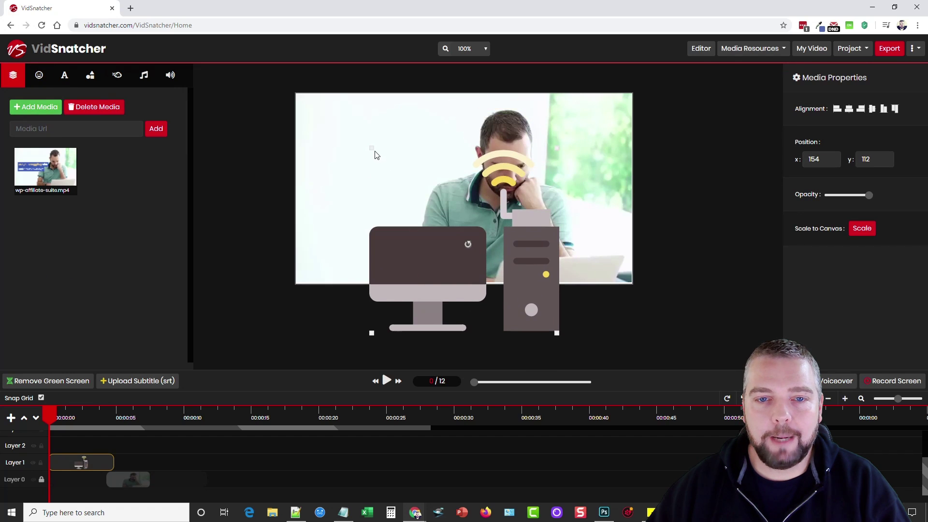
{"action": "left_click_drag", "start_coordinate": [372, 150], "coordinate": [433, 242]}
{"action": "left_click_drag", "start_coordinate": [397, 203], "coordinate": [338, 158]}
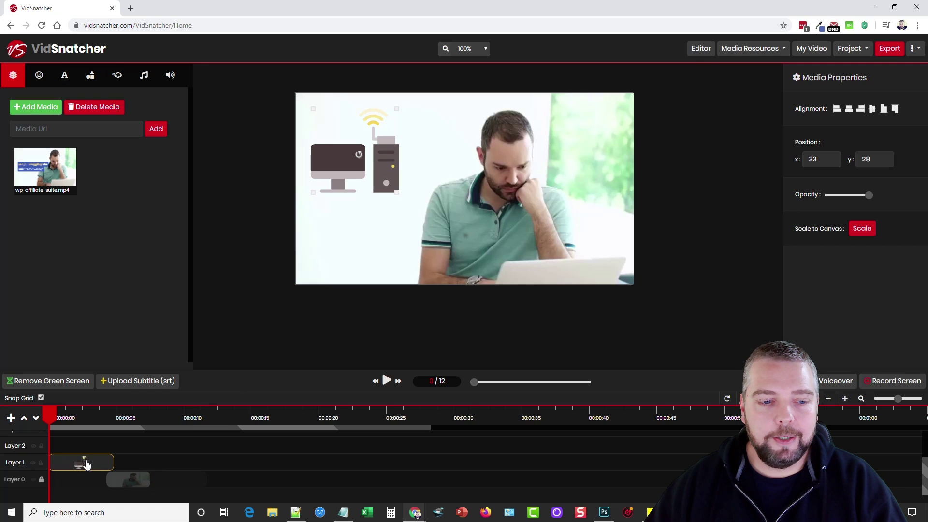
- Shift the icon's Layer 1 clip to start about a second later
{"action": "mouse_move", "coordinate": [60, 465]}
{"action": "left_mouse_down"}
{"action": "mouse_move", "coordinate": [91, 464]}
{"action": "mouse_move", "coordinate": [55, 467]}
{"action": "mouse_move", "coordinate": [66, 468]}
{"action": "left_mouse_up"}
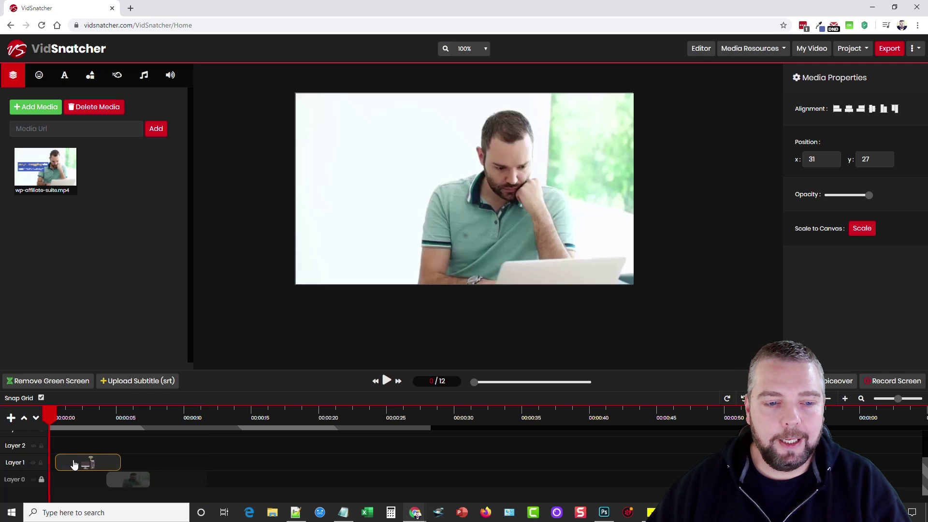
{"action": "left_click_drag", "start_coordinate": [75, 466], "coordinate": [80, 467]}
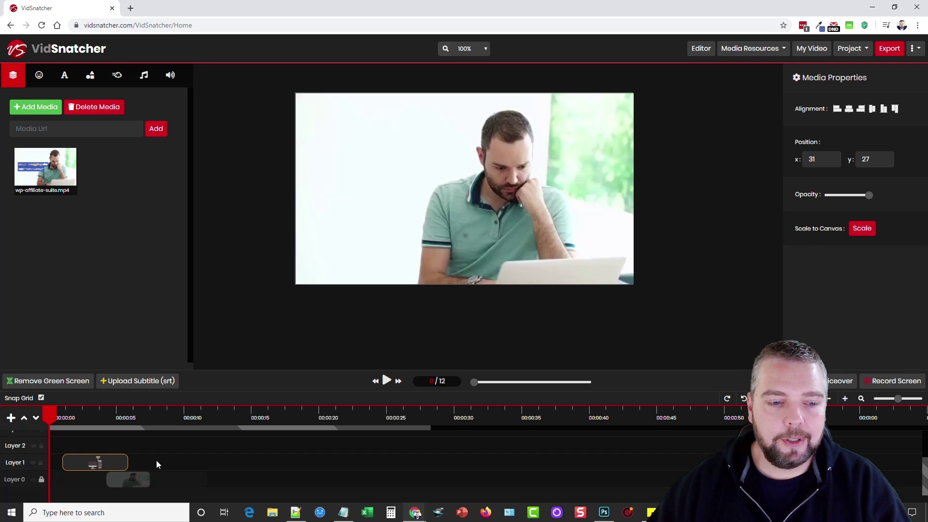
{"action": "left_click", "coordinate": [65, 76]}
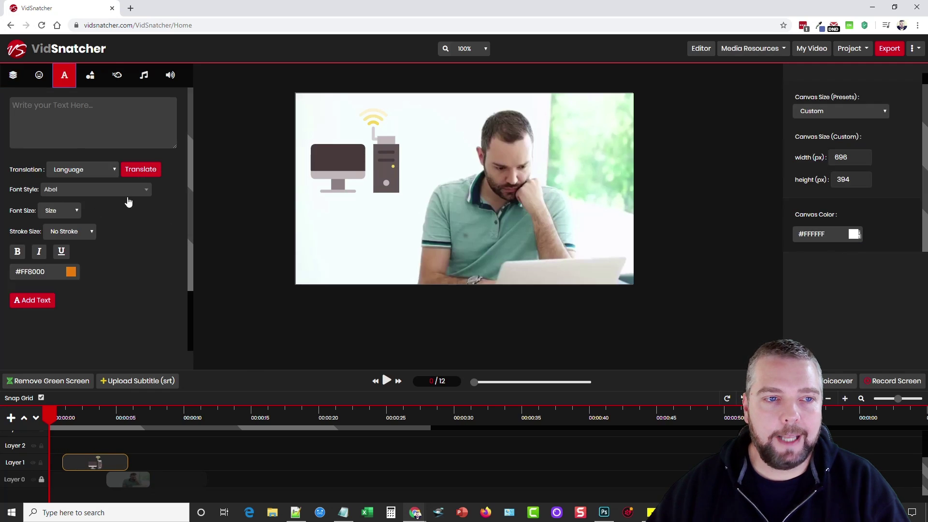
- Type the caption 'Grab your copy from wpaffiliatesuite.com' and translate it into French
{"action": "left_click", "coordinate": [70, 118]}
{"action": "type", "text": "Grab your copy from wpaffiliates"}
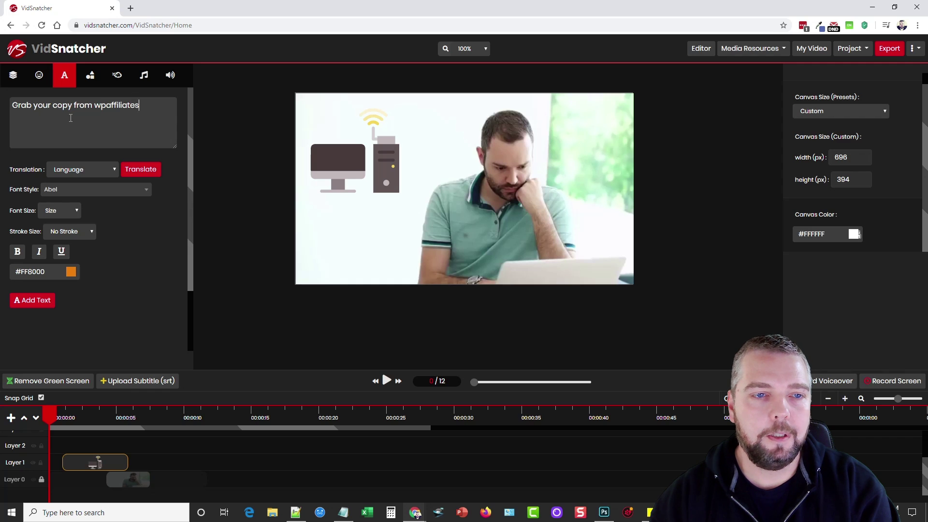
{"action": "type", "text": "uite.com"}
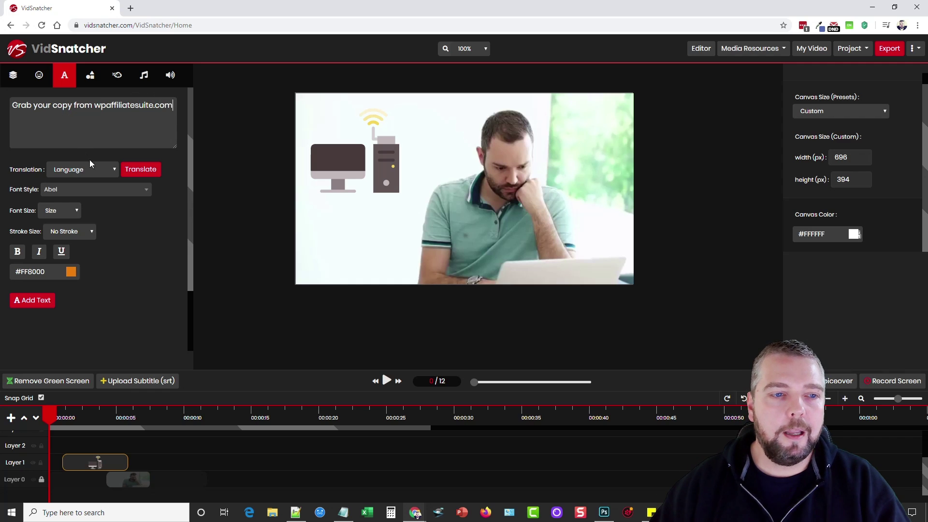
{"action": "left_click", "coordinate": [92, 173]}
{"action": "left_click", "coordinate": [110, 122]}
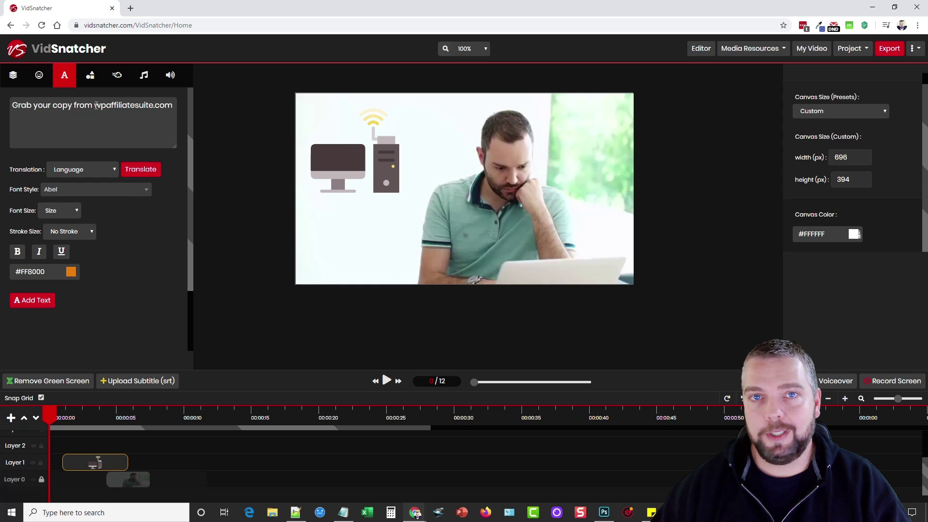
{"action": "left_click", "coordinate": [111, 169]}
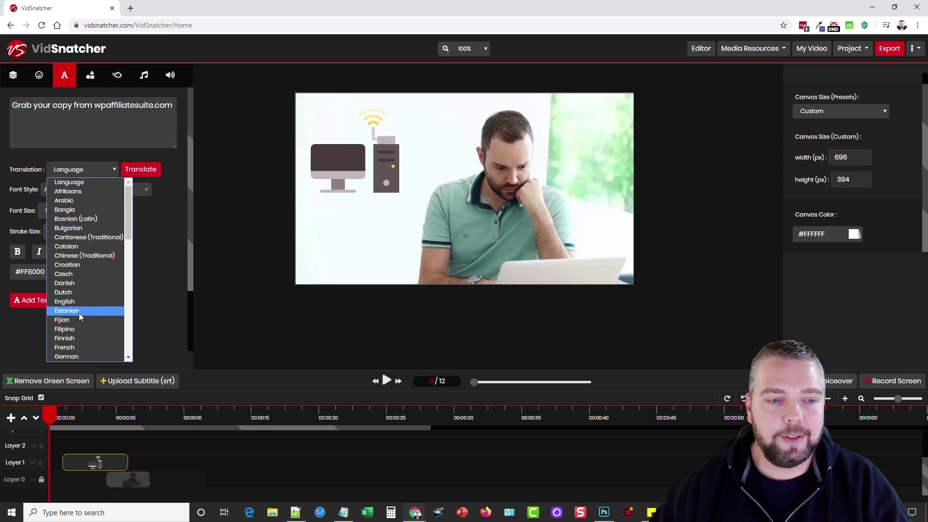
{"action": "left_click", "coordinate": [76, 347]}
{"action": "left_click", "coordinate": [143, 169]}
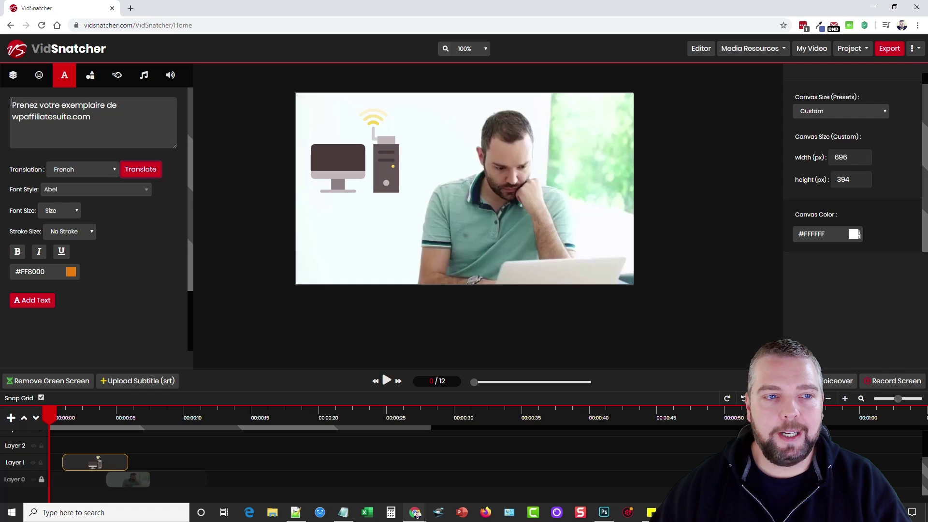
- Translate the caption back into English, giving 'Take your copy of wpaffiliatesuite.com'
{"action": "left_click_drag", "start_coordinate": [12, 103], "coordinate": [106, 113]}
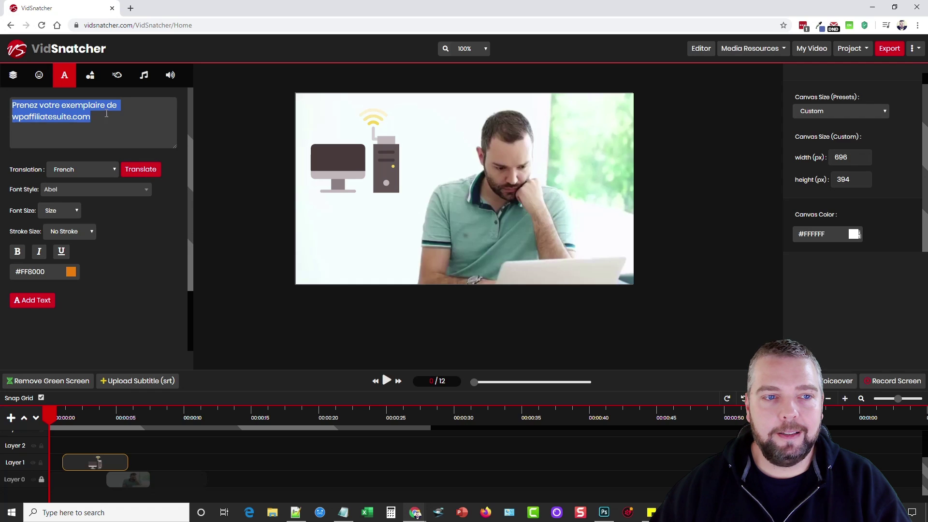
{"action": "left_click", "coordinate": [29, 302]}
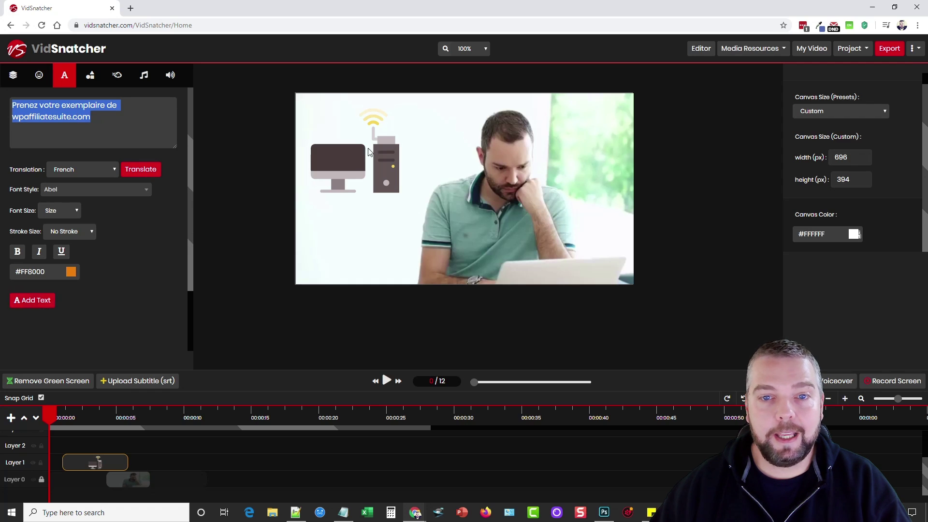
{"action": "left_click", "coordinate": [109, 167]}
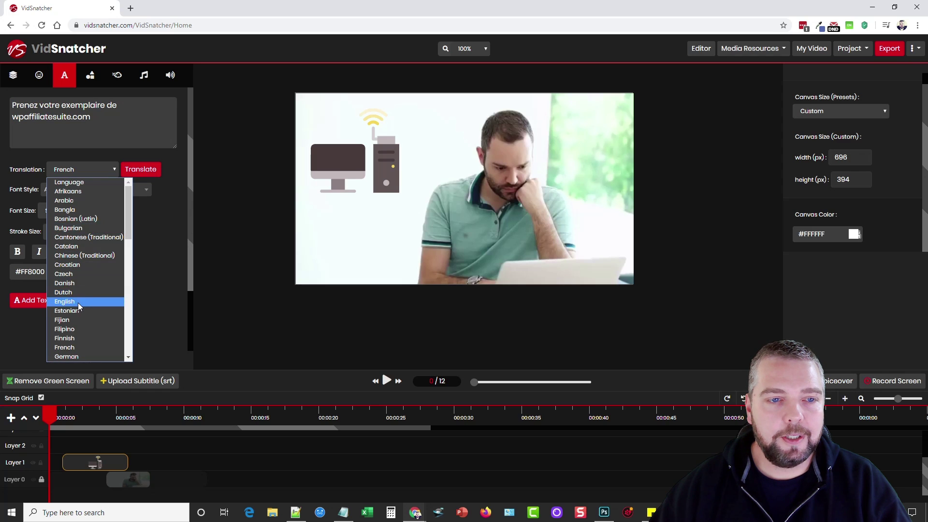
{"action": "left_click", "coordinate": [64, 301]}
{"action": "left_click", "coordinate": [139, 170]}
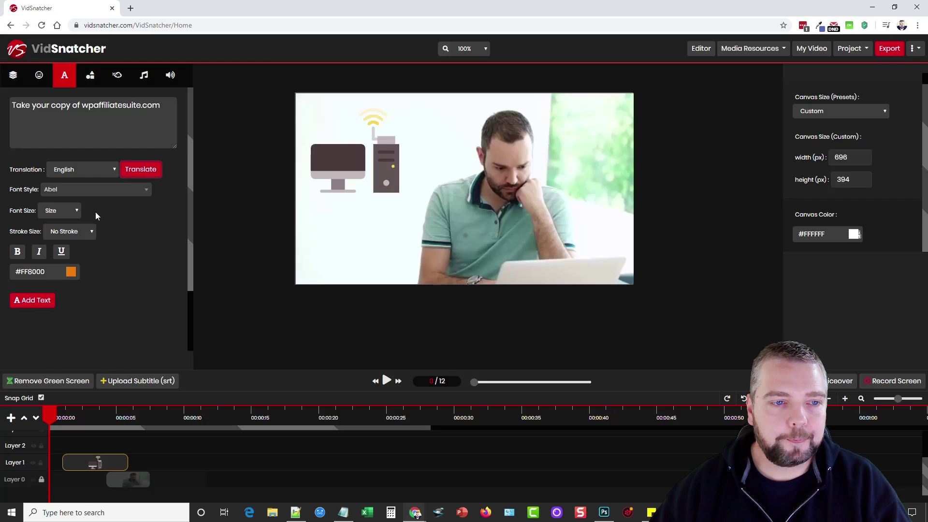
- Add the caption in Abel size 18 near the frame top, starting about 7 seconds in
{"action": "left_click", "coordinate": [87, 189]}
{"action": "left_click", "coordinate": [62, 209]}
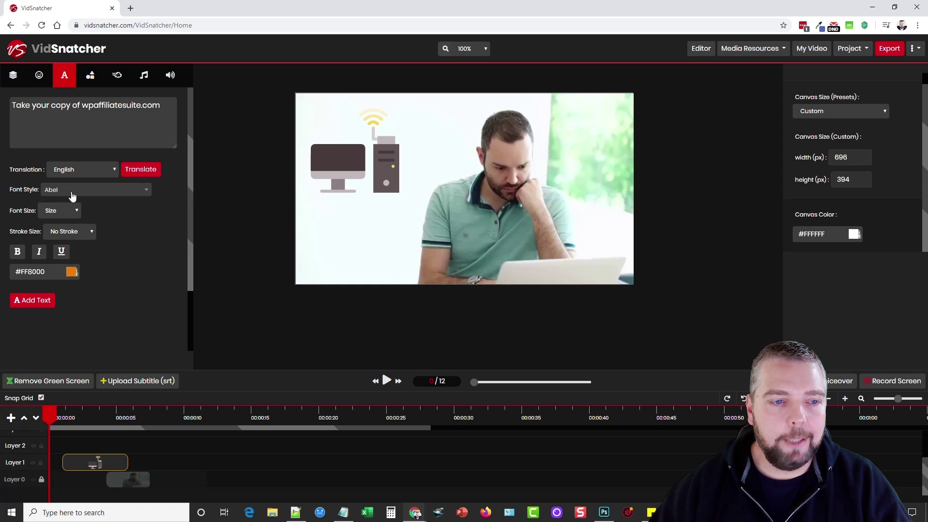
{"action": "left_click", "coordinate": [66, 213]}
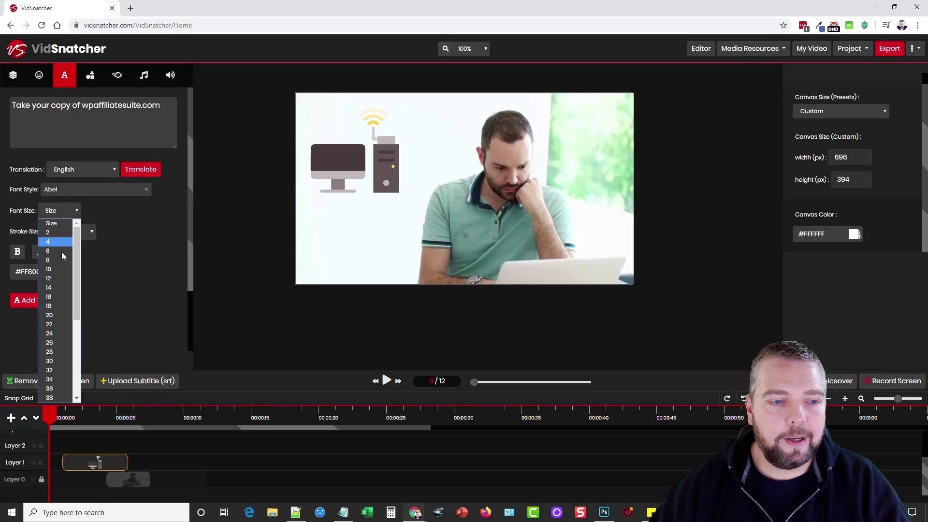
{"action": "left_click", "coordinate": [62, 307]}
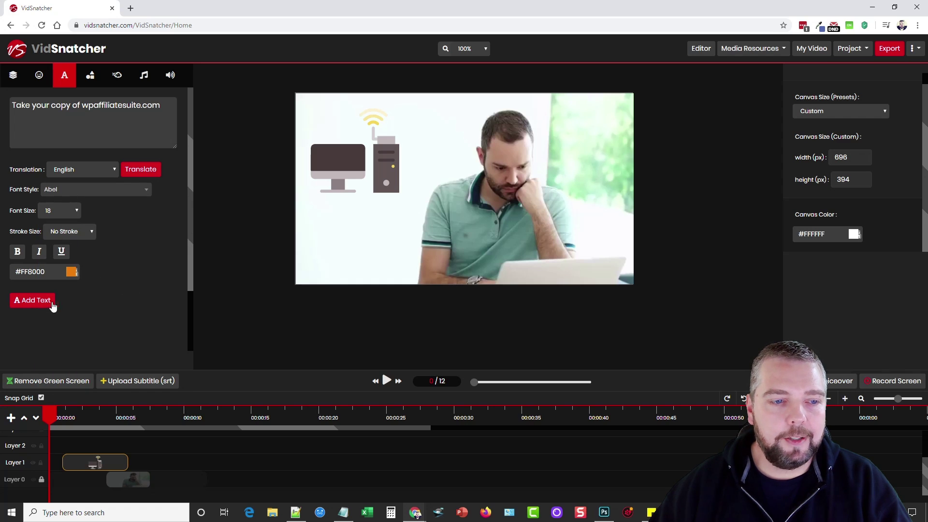
{"action": "left_click", "coordinate": [35, 301]}
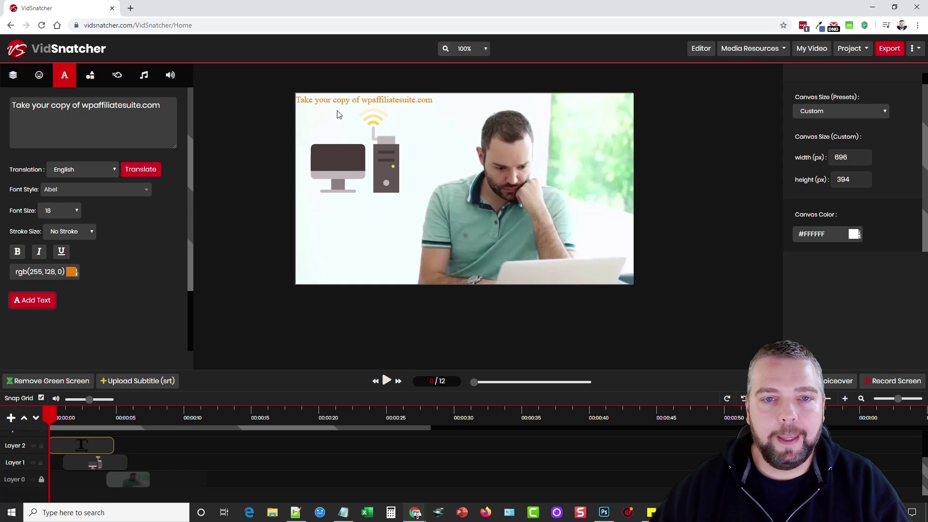
{"action": "left_click_drag", "start_coordinate": [341, 104], "coordinate": [354, 119]}
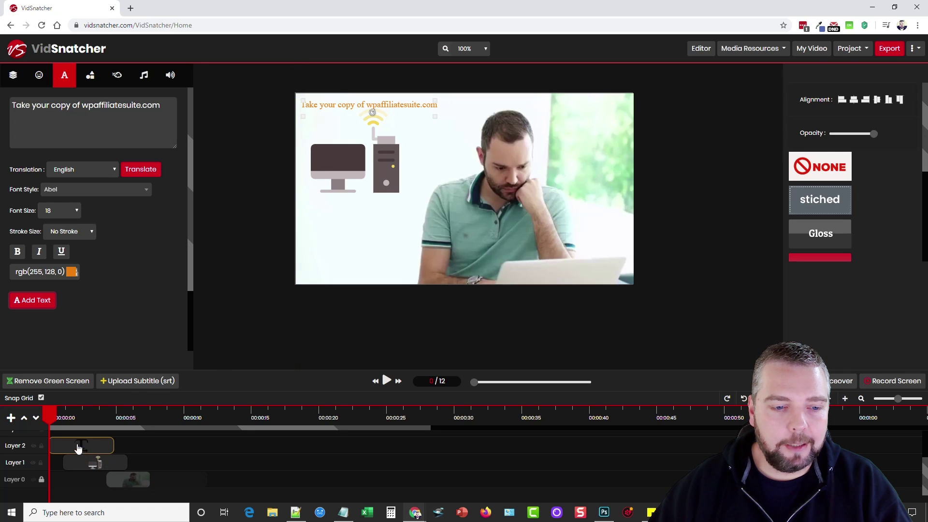
{"action": "left_click_drag", "start_coordinate": [78, 447], "coordinate": [170, 448]}
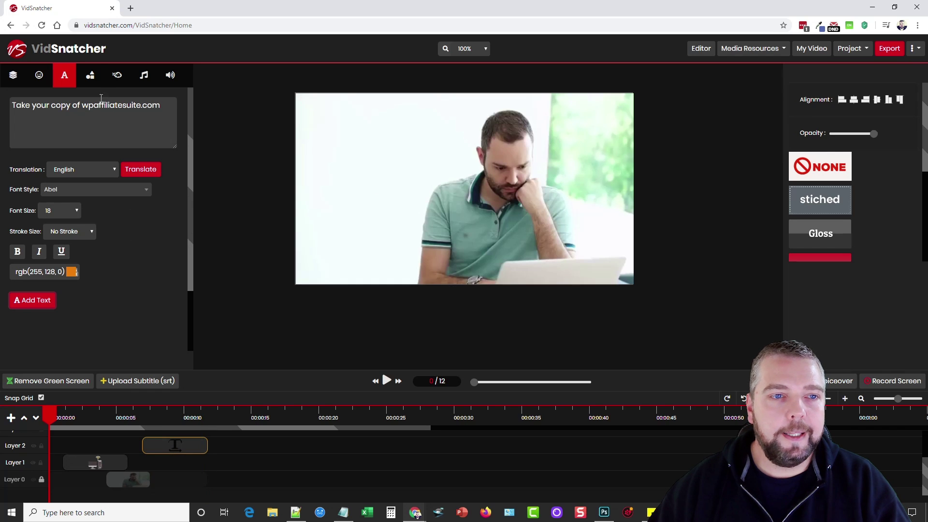
- At the affiliate marketing question frame, move the computer graphic below it to x 38, y 210
{"action": "left_click", "coordinate": [90, 77]}
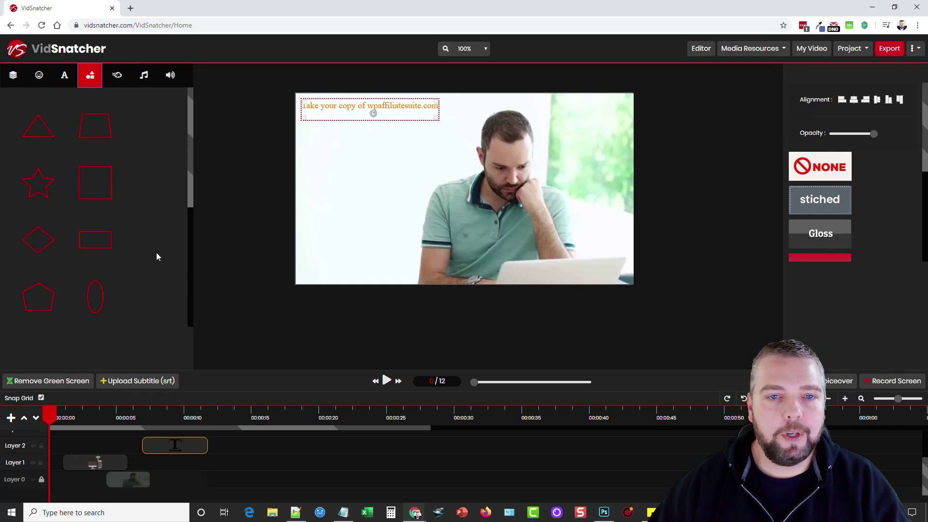
{"action": "left_click", "coordinate": [117, 75]}
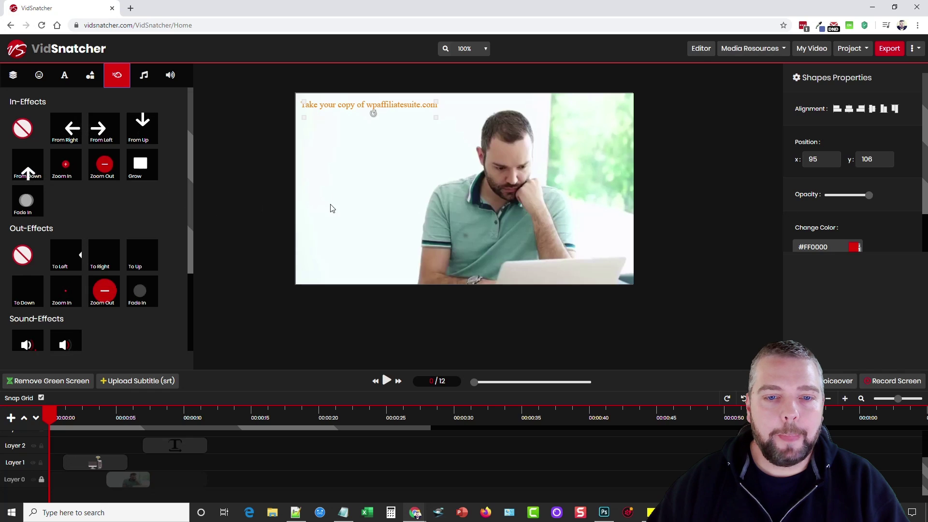
{"action": "left_click", "coordinate": [54, 418]}
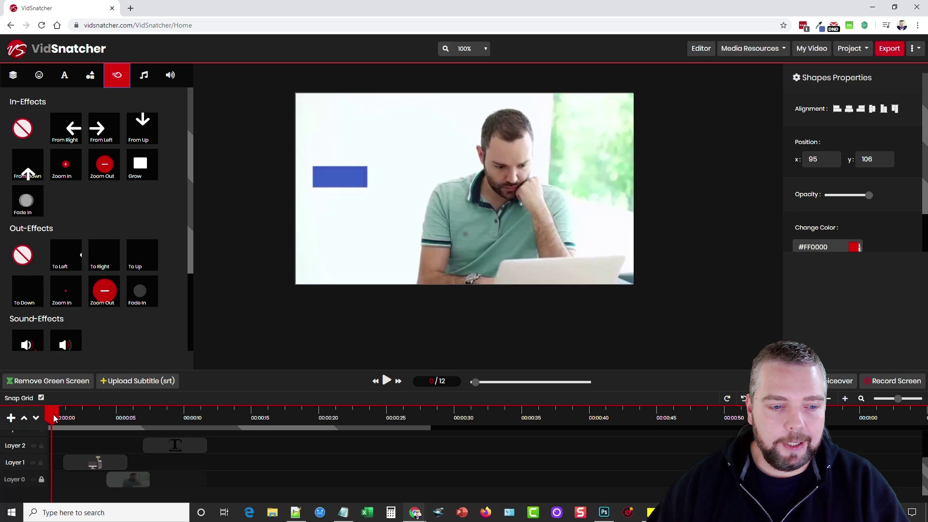
{"action": "left_click_drag", "start_coordinate": [54, 418], "coordinate": [79, 418]}
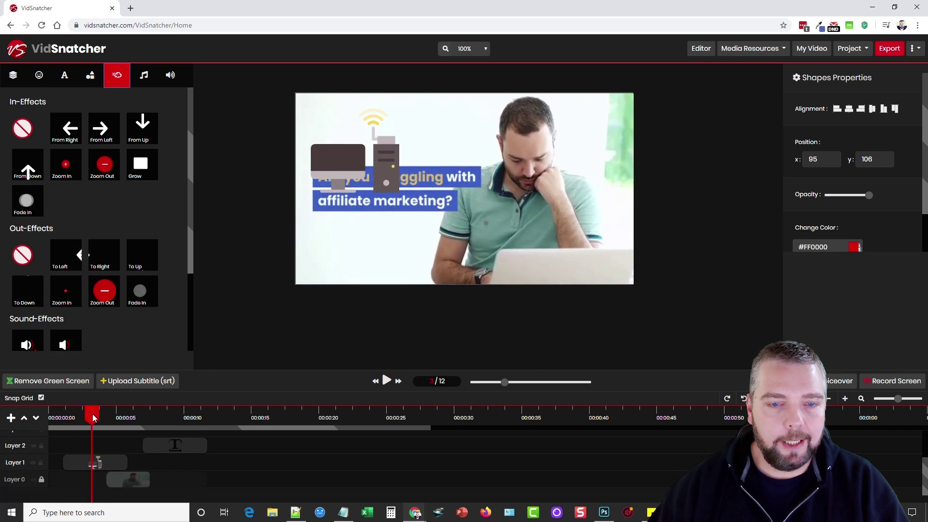
{"action": "left_click", "coordinate": [348, 161]}
{"action": "left_click_drag", "start_coordinate": [347, 208], "coordinate": [351, 235]}
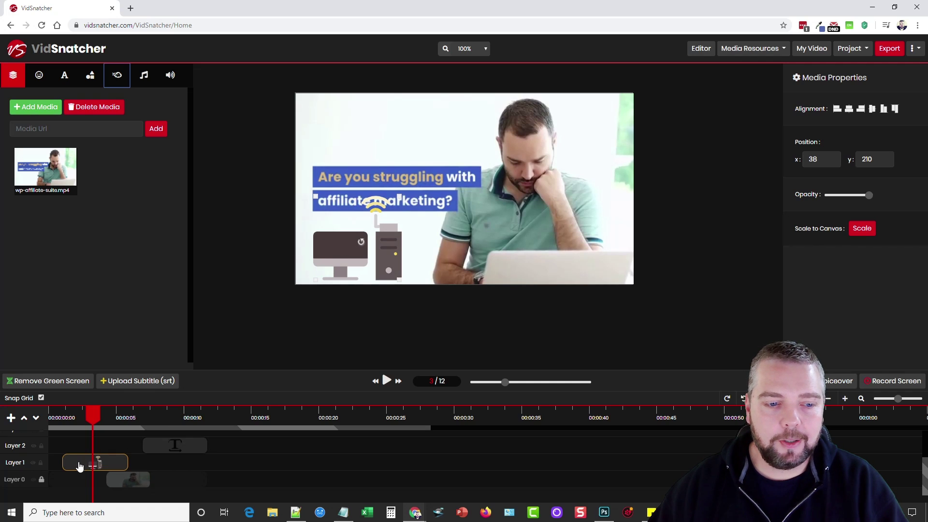
- Give the computer graphic a Zoom In entrance, then move the caption to the frame's bottom-left
{"action": "left_click", "coordinate": [116, 77]}
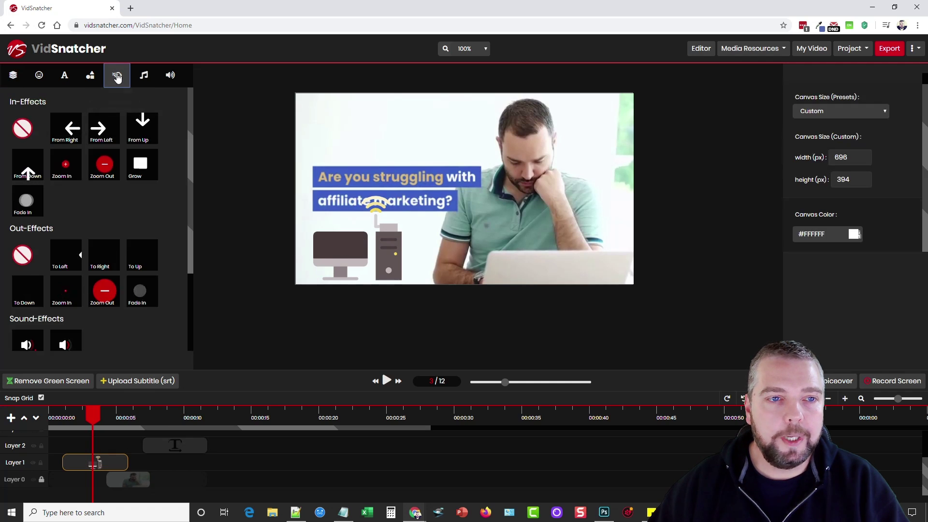
{"action": "left_click", "coordinate": [67, 132]}
{"action": "left_click", "coordinate": [99, 130]}
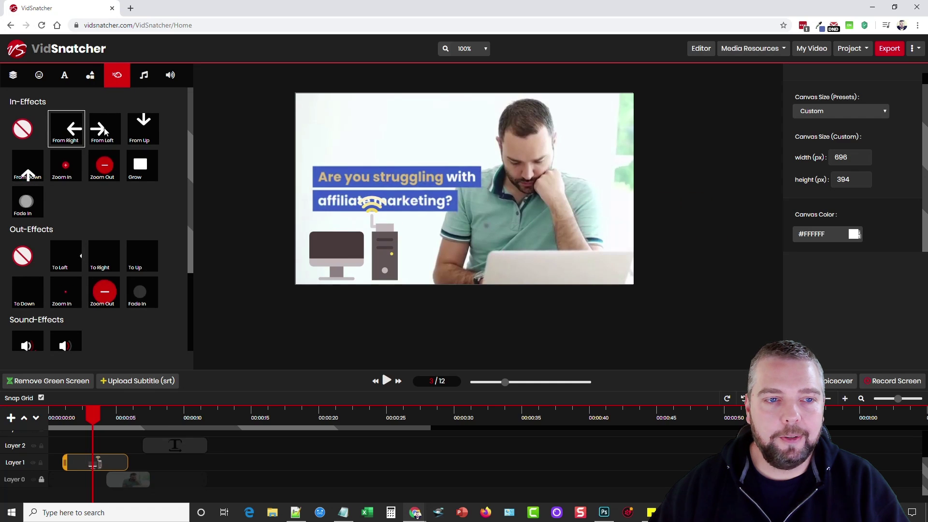
{"action": "left_click", "coordinate": [105, 166]}
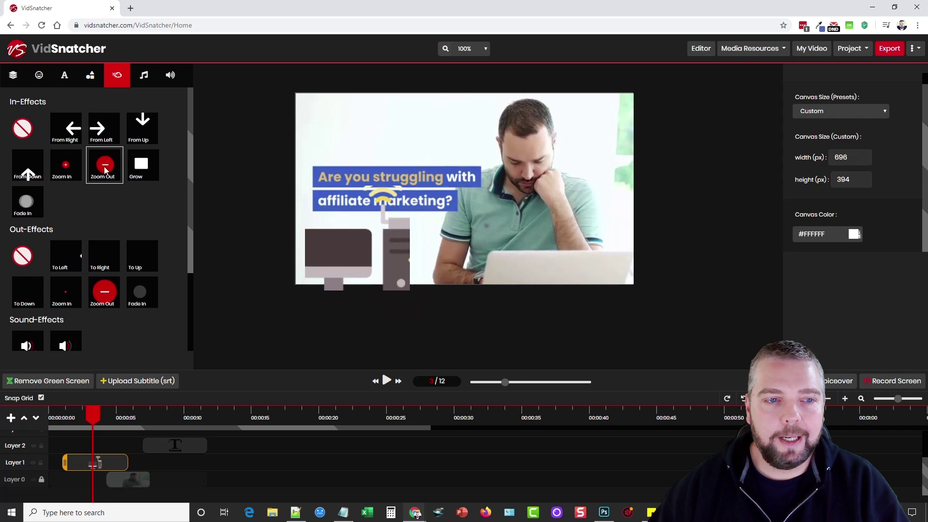
{"action": "left_click", "coordinate": [67, 169]}
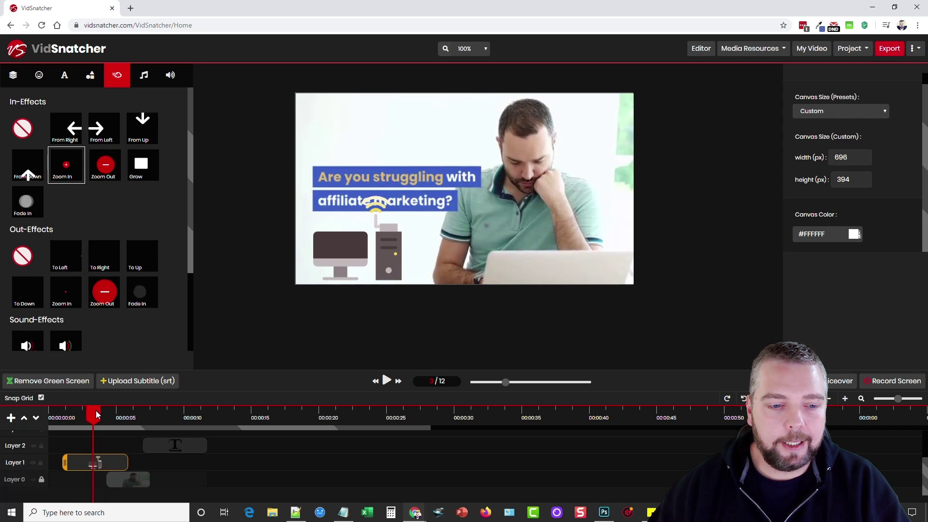
{"action": "left_click_drag", "start_coordinate": [93, 414], "coordinate": [147, 419]}
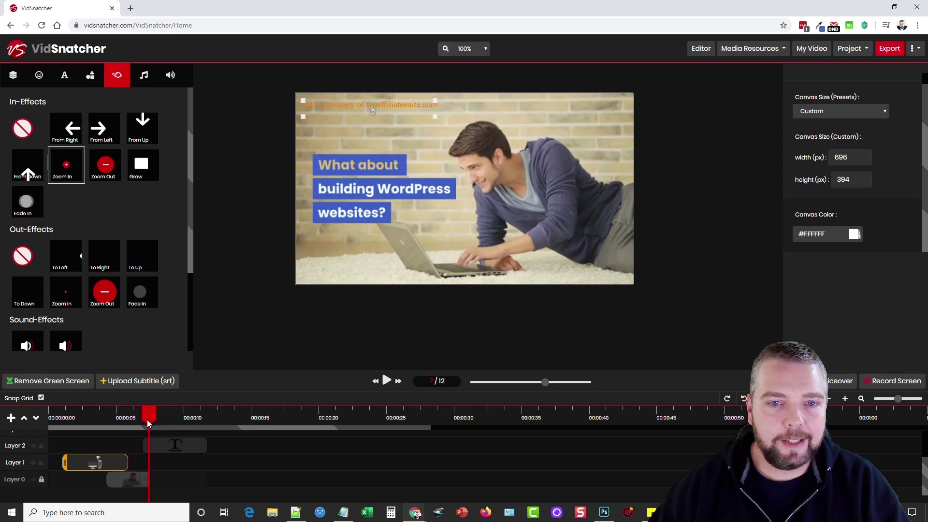
{"action": "left_click_drag", "start_coordinate": [351, 110], "coordinate": [360, 271]}
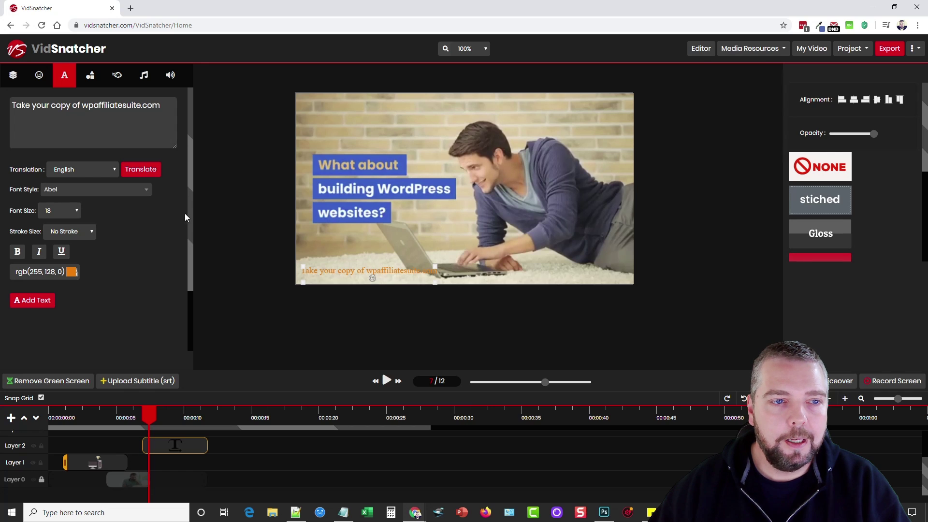
- Apply the From Left in-effect to the orange caption clip
{"action": "left_click", "coordinate": [117, 75]}
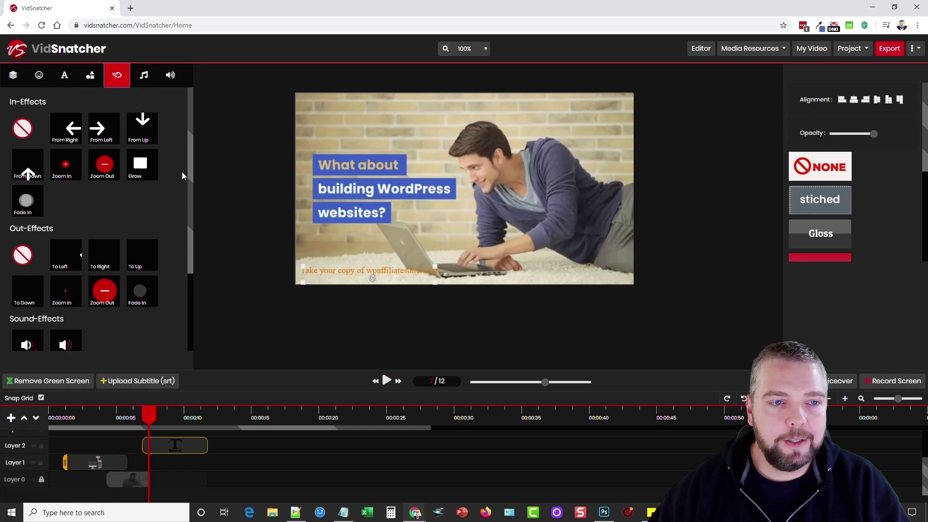
{"action": "left_click", "coordinate": [107, 133]}
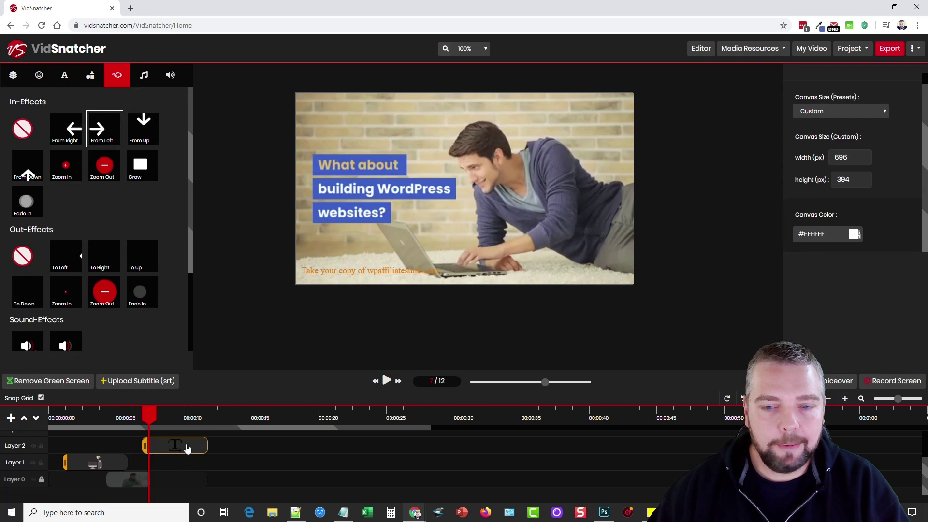
{"action": "left_click", "coordinate": [143, 75]}
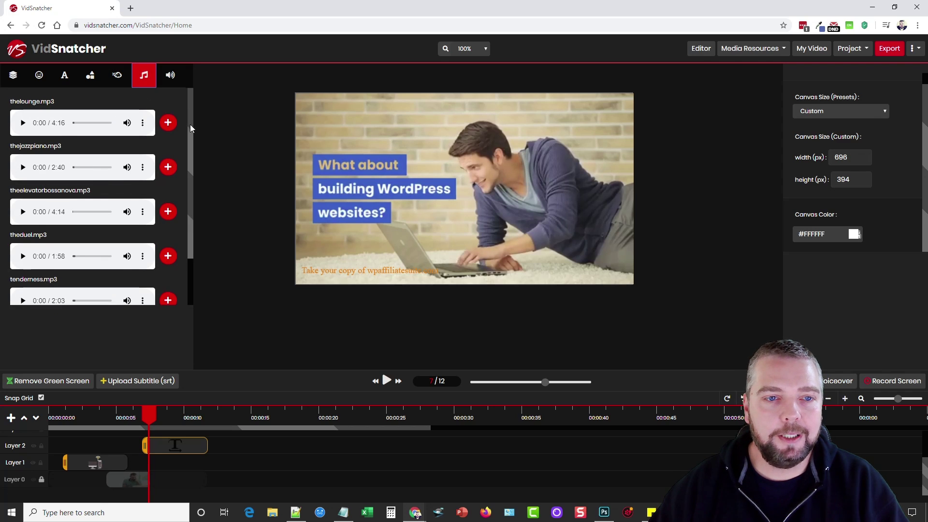
- Play a brief preview of thelounge.mp3 in the music library, then pause it at 0:01
{"action": "mouse_move", "coordinate": [190, 124]}
{"action": "left_mouse_down"}
{"action": "mouse_move", "coordinate": [193, 290]}
{"action": "mouse_move", "coordinate": [188, 118]}
{"action": "left_mouse_up"}
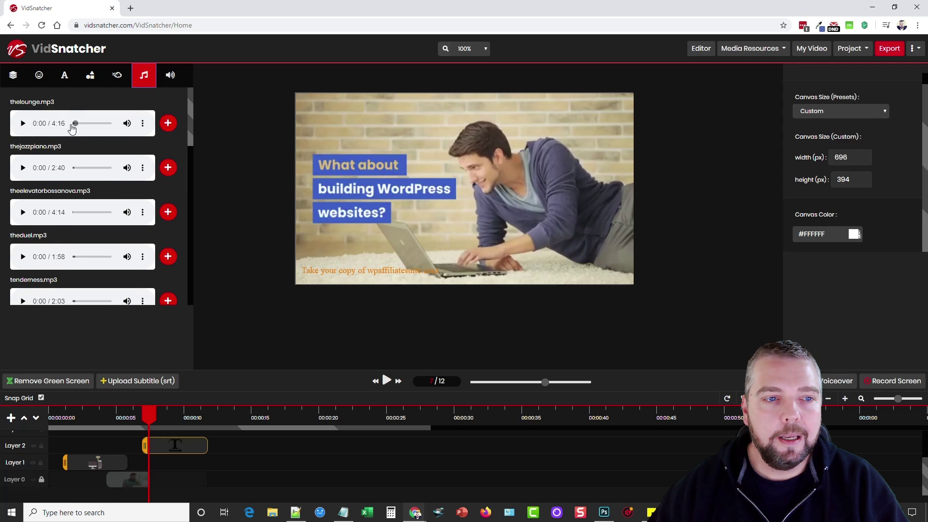
{"action": "left_click", "coordinate": [22, 124]}
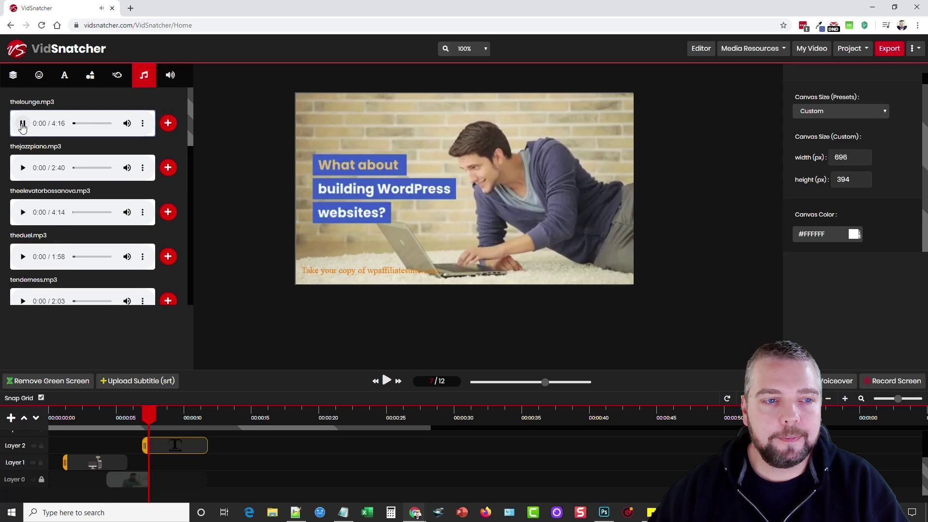
{"action": "left_click", "coordinate": [23, 124]}
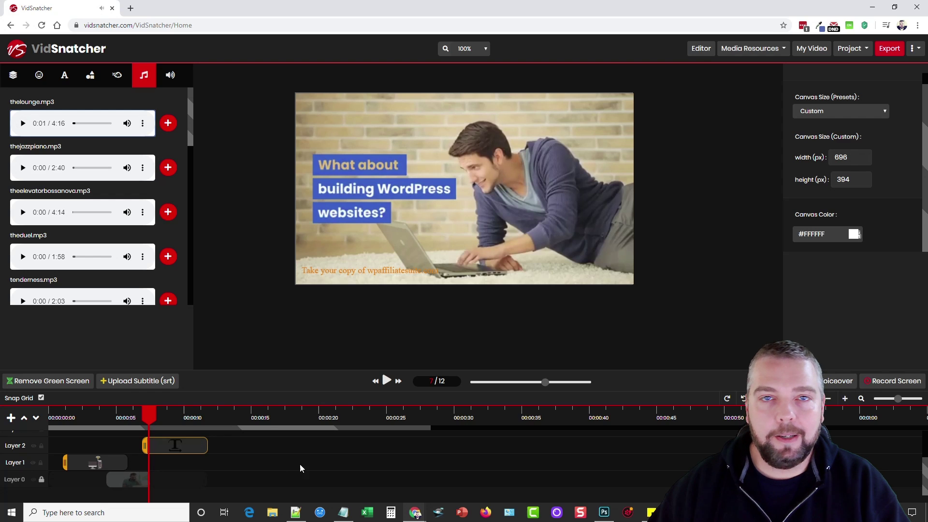
- Open the text-to-speech voiceover form and look through the translation languages
{"action": "left_click", "coordinate": [170, 76]}
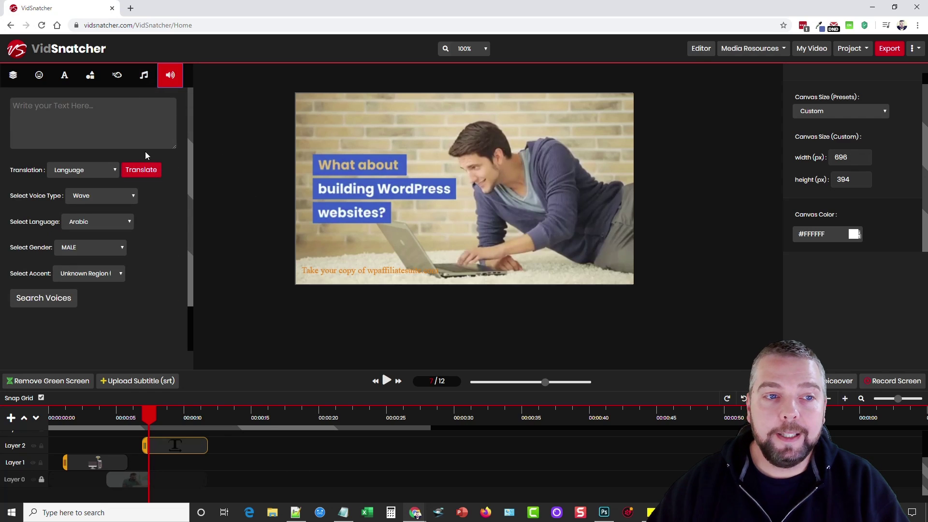
{"action": "left_click", "coordinate": [104, 110]}
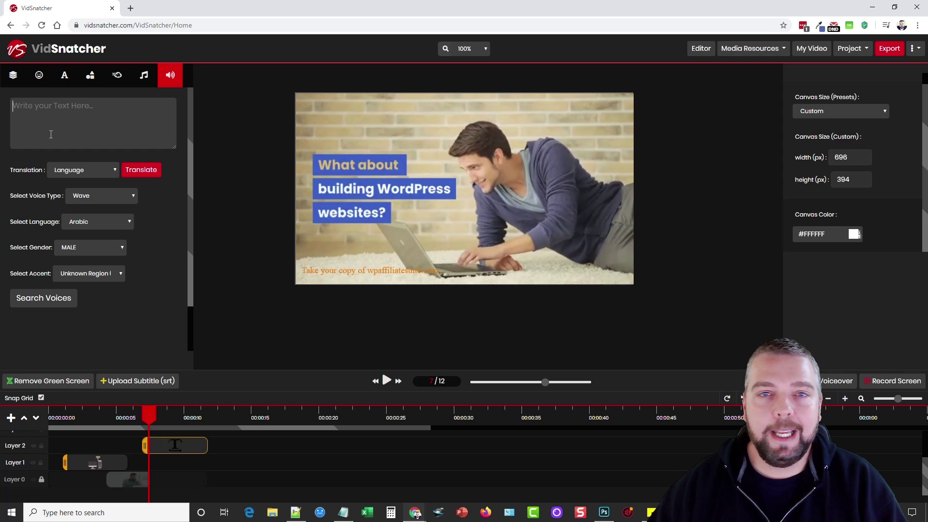
{"action": "left_click", "coordinate": [92, 172]}
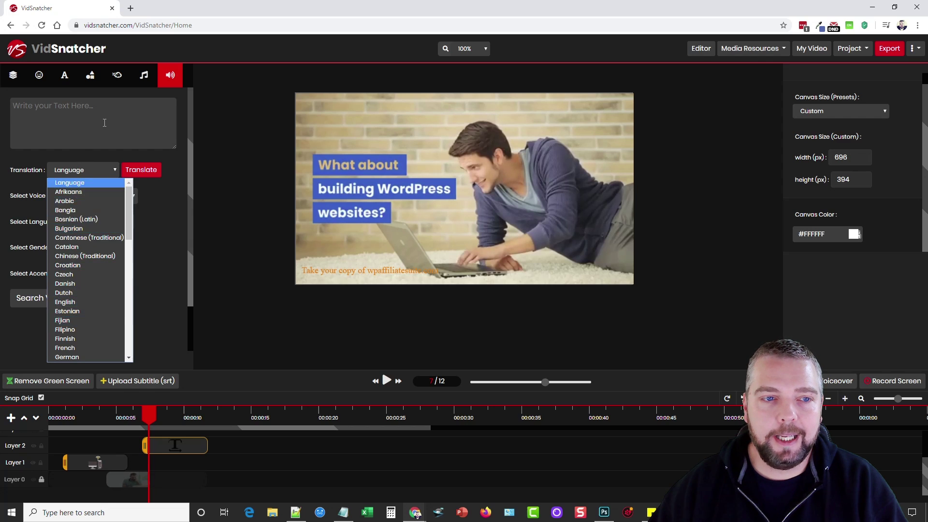
{"action": "left_click", "coordinate": [113, 143]}
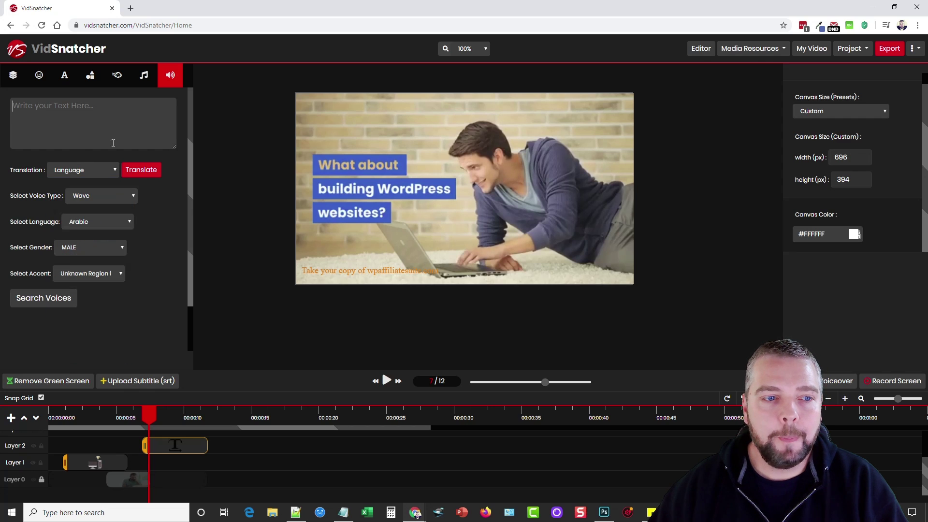
- Review the gender, voice type and voice language lists, leaving Wave, Arabic and male selected
{"action": "left_click", "coordinate": [95, 247]}
{"action": "left_click", "coordinate": [104, 197]}
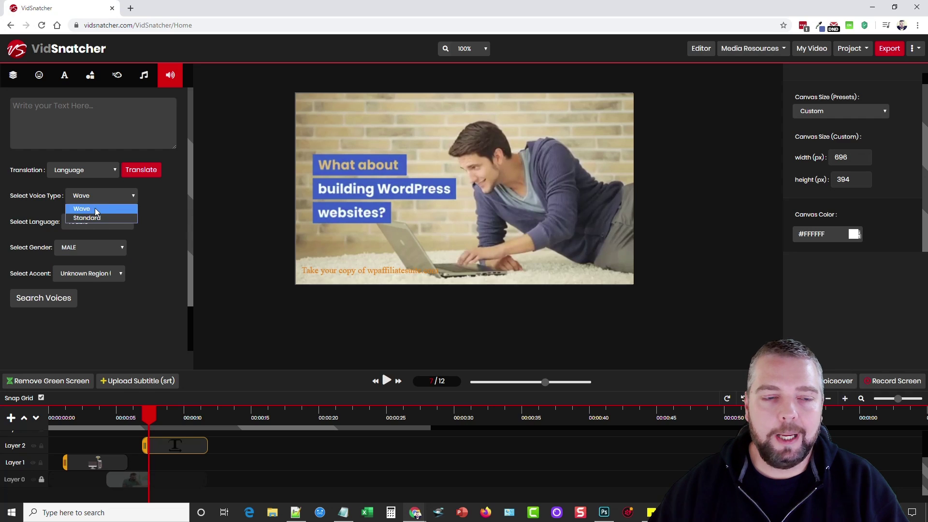
{"action": "left_click", "coordinate": [97, 222]}
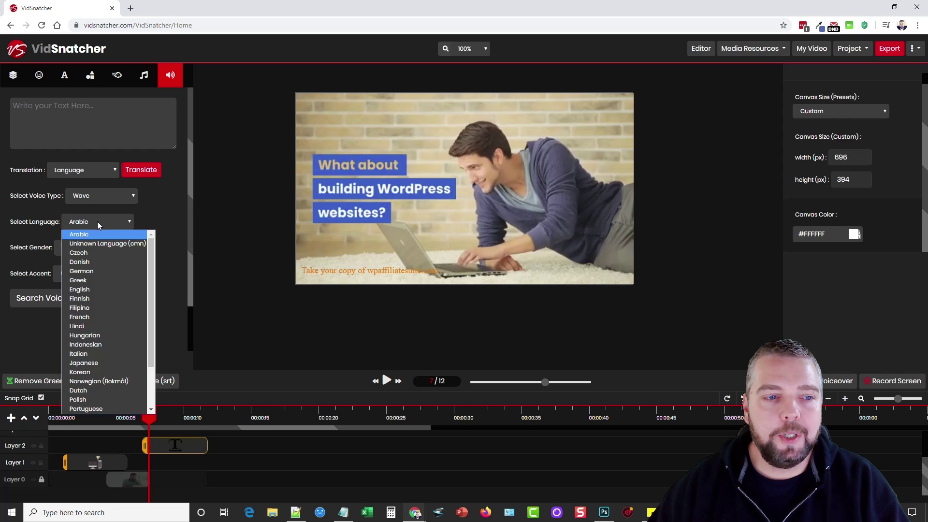
{"action": "scroll", "coordinate": [109, 355], "scroll_direction": "down", "scroll_amount": 2}
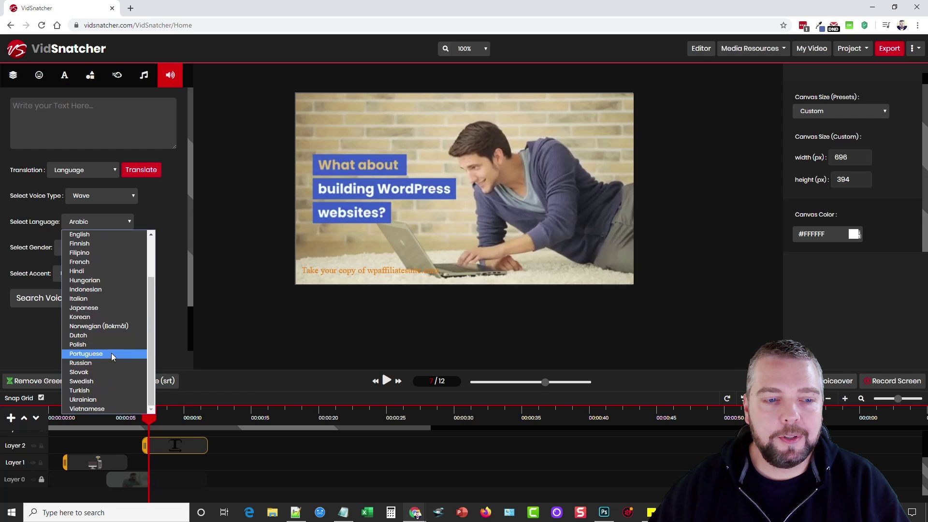
{"action": "scroll", "coordinate": [139, 230], "scroll_direction": "up", "scroll_amount": 3}
{"action": "left_click", "coordinate": [61, 121]}
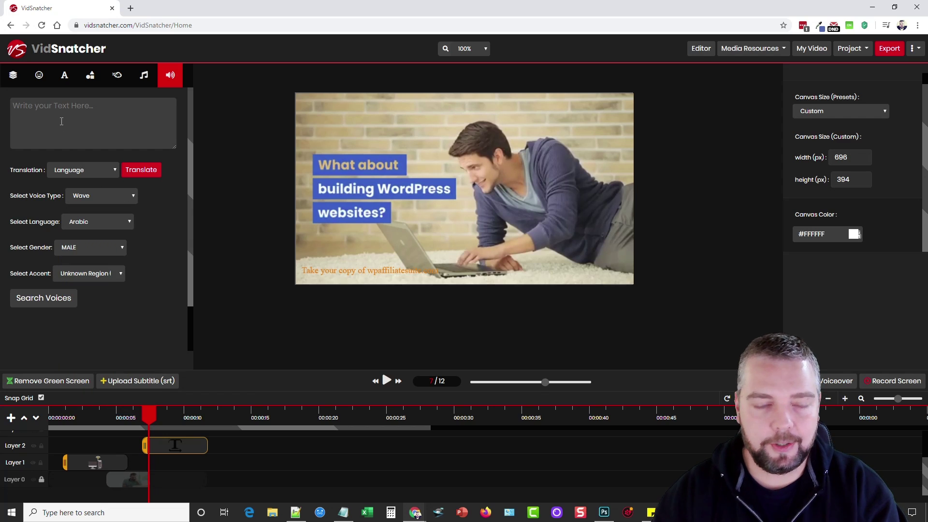
- Enter 'Welcome to my video' and translate it to French as 'Bienvenue sur ma vidéo'
{"action": "type", "text": "WE"}
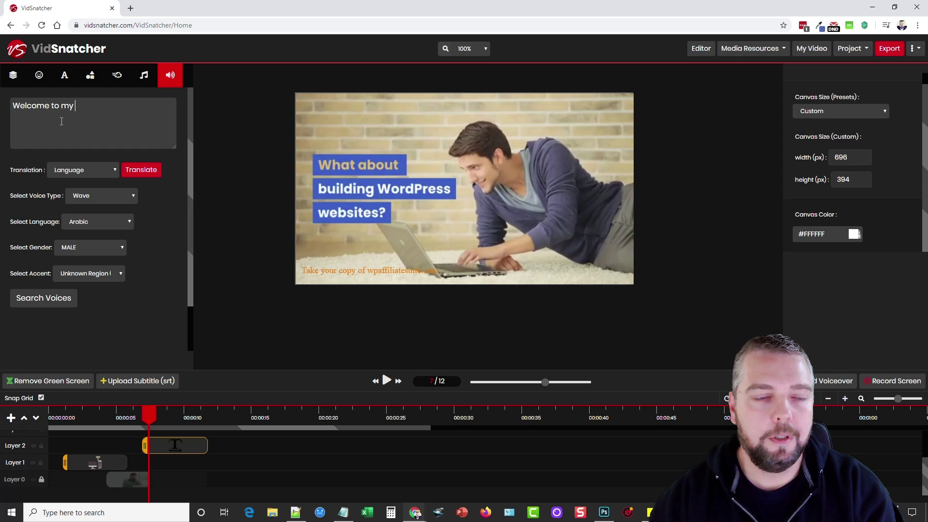
{"action": "type", "text": "o"}
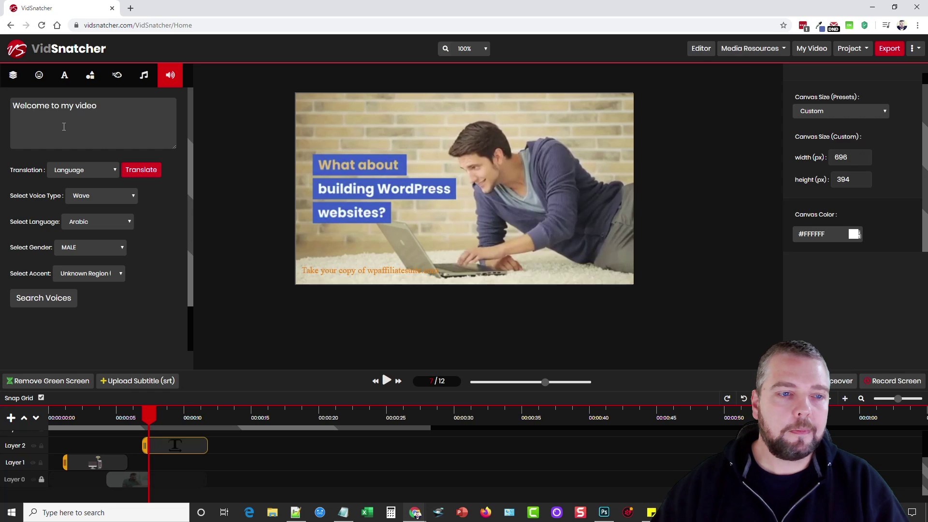
{"action": "left_click", "coordinate": [76, 169]}
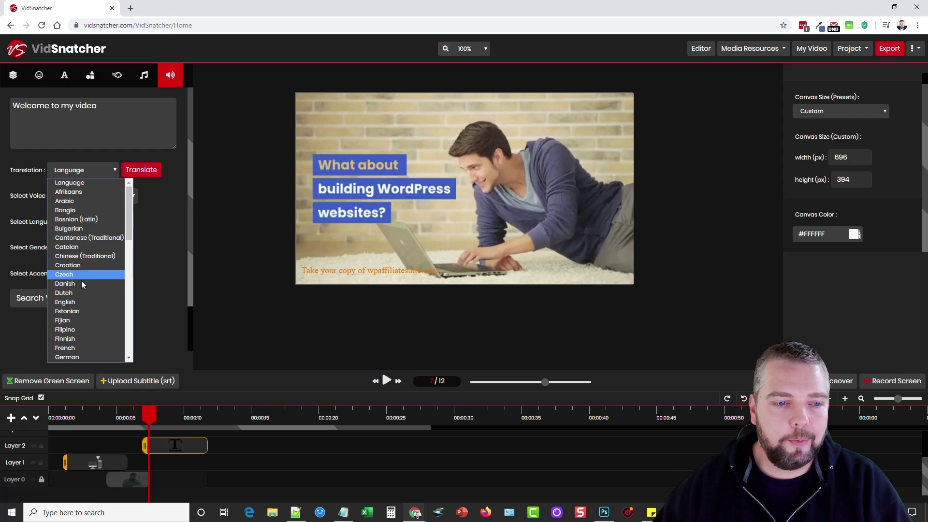
{"action": "left_click", "coordinate": [77, 347]}
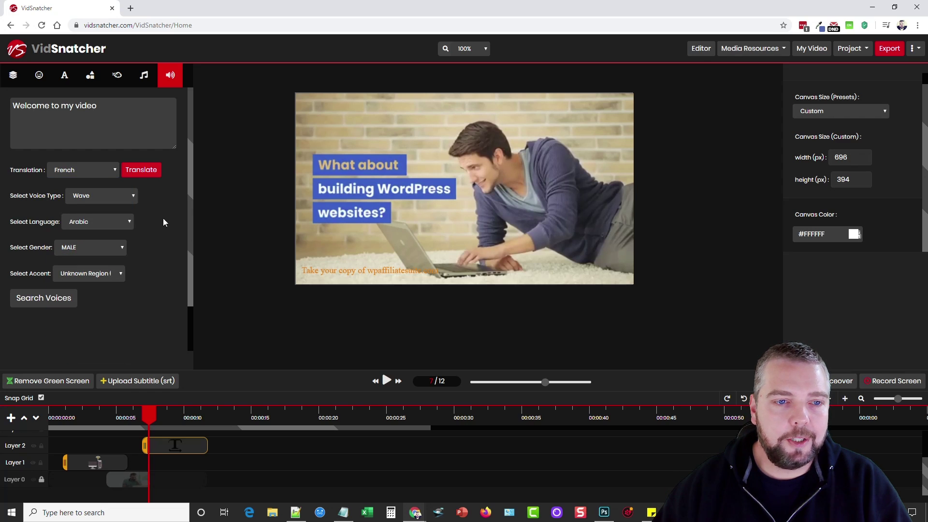
{"action": "left_click", "coordinate": [143, 173]}
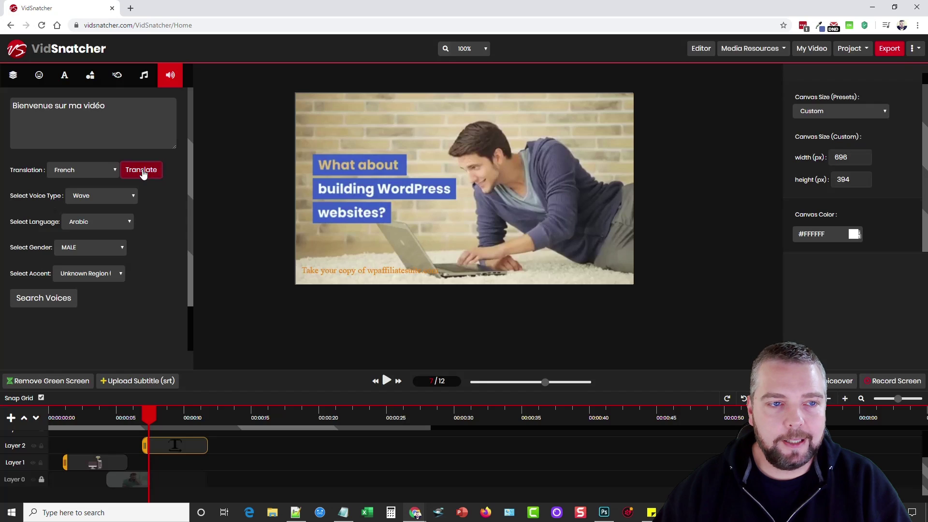
{"action": "triple_click", "coordinate": [120, 116]}
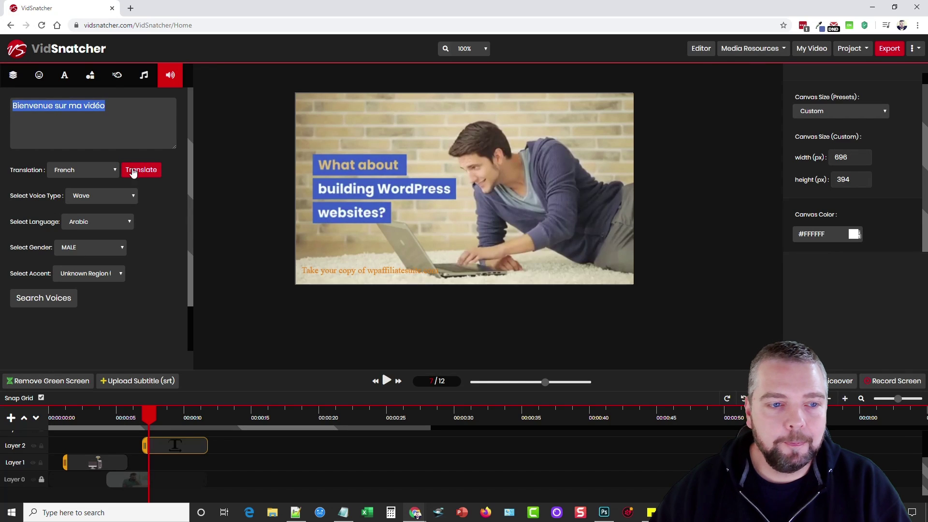
- Set the voice language to French and gender to FEMALE, then search for matching voices
{"action": "left_click", "coordinate": [120, 222]}
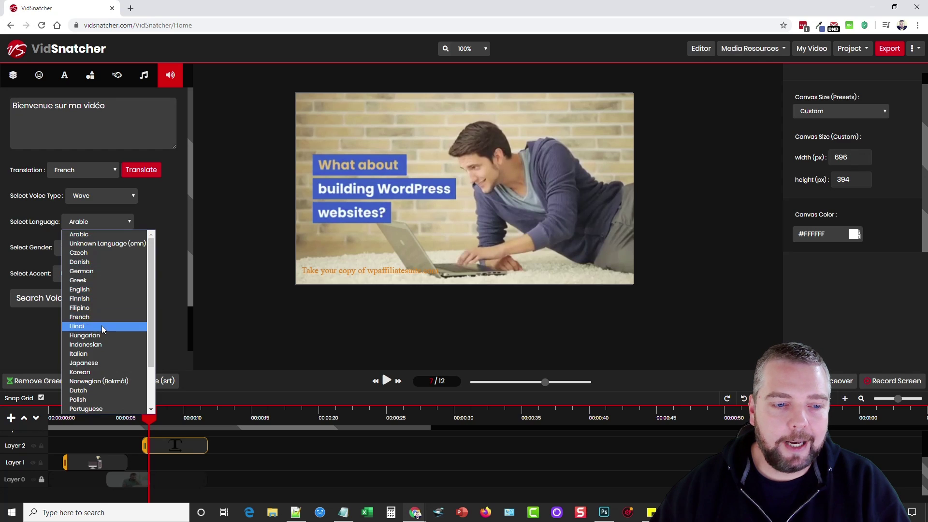
{"action": "scroll", "coordinate": [101, 326], "scroll_direction": "down", "scroll_amount": 1}
{"action": "scroll", "coordinate": [107, 323], "scroll_direction": "up", "scroll_amount": 1}
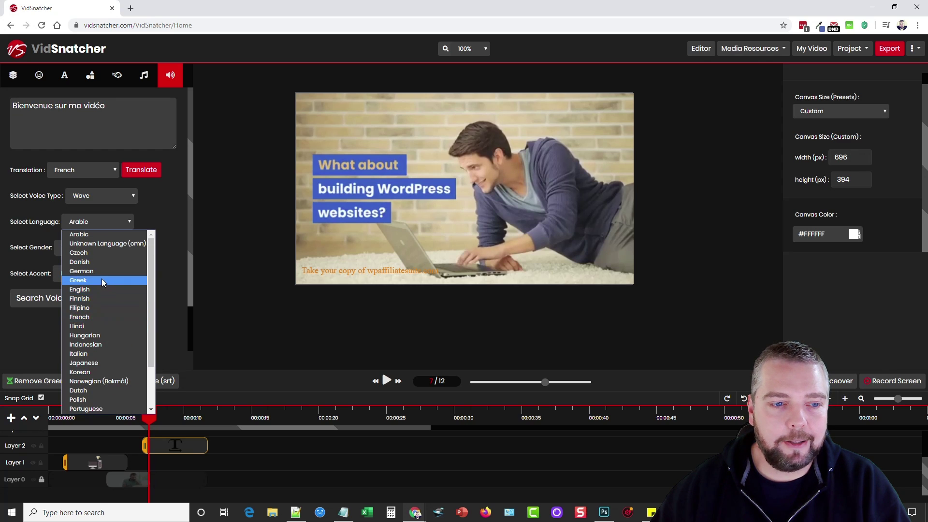
{"action": "left_click", "coordinate": [85, 317]}
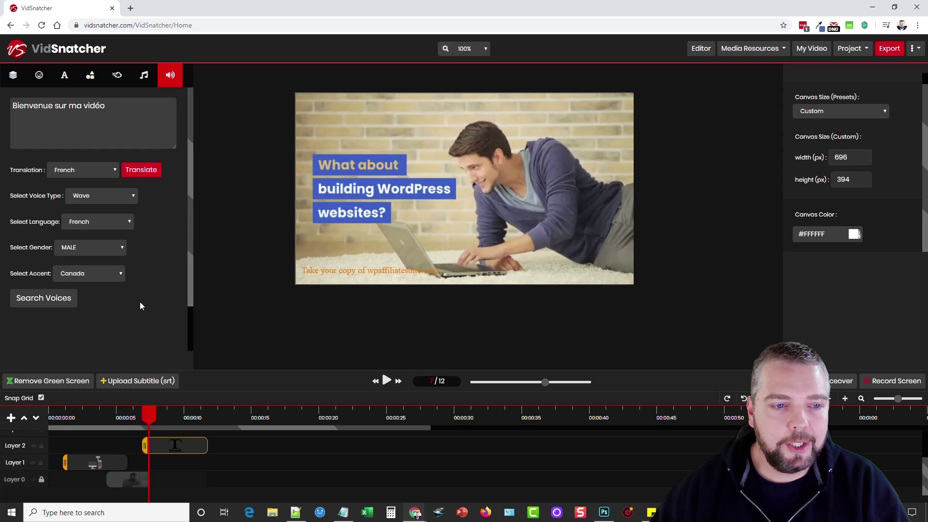
{"action": "left_click", "coordinate": [107, 253]}
{"action": "left_click", "coordinate": [94, 269]}
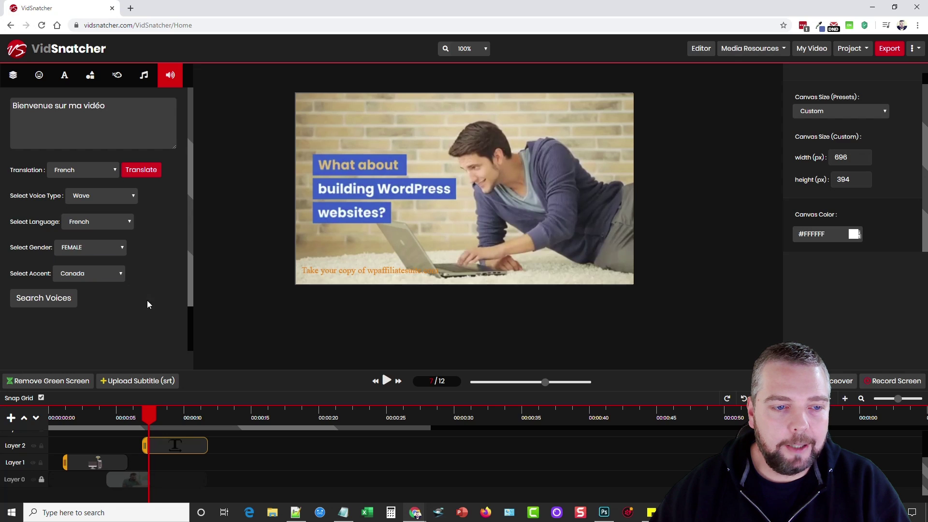
{"action": "left_click", "coordinate": [41, 298]}
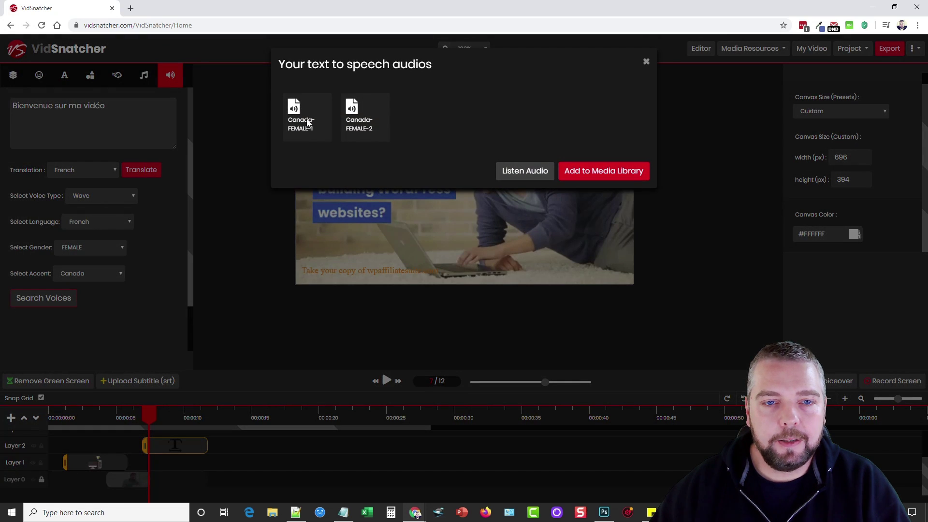
- Listen to the Canada-FEMALE-1 and Canada-FEMALE-2 clips, then close the results
{"action": "left_click", "coordinate": [307, 123]}
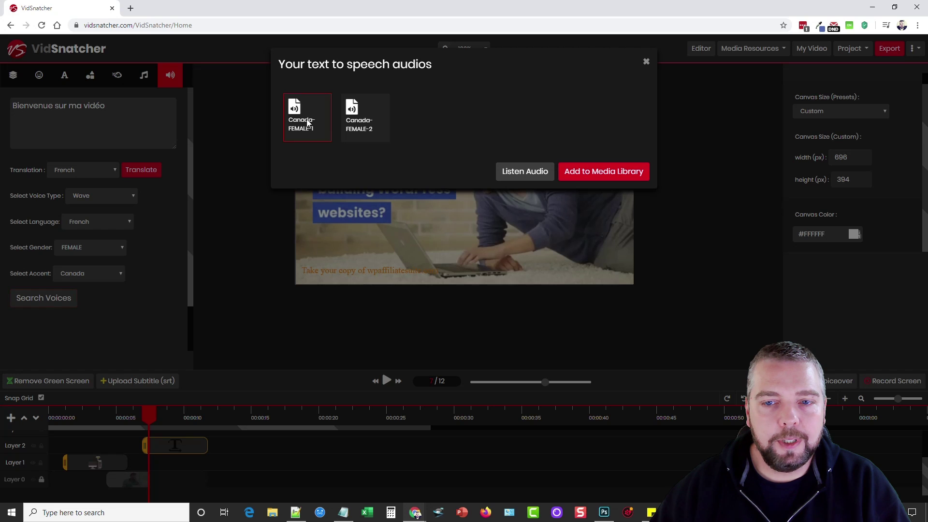
{"action": "left_click", "coordinate": [524, 173]}
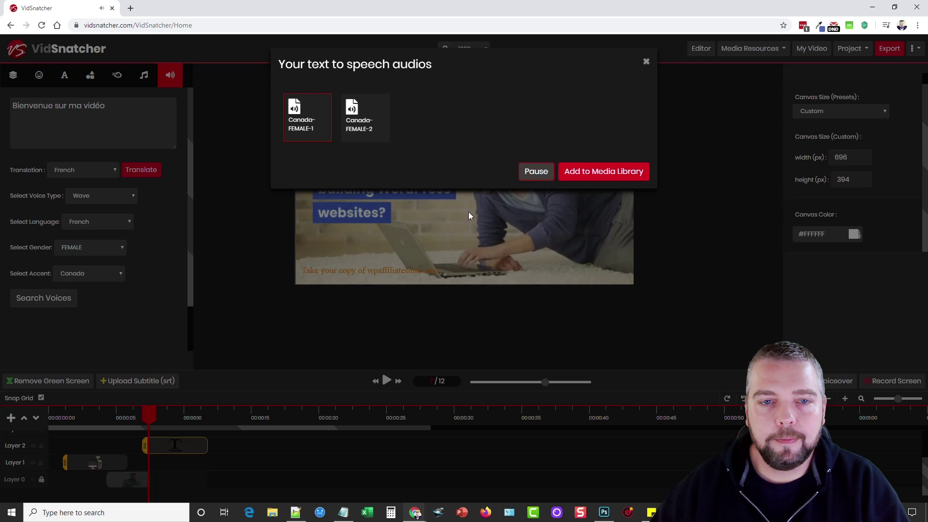
{"action": "left_click", "coordinate": [362, 123]}
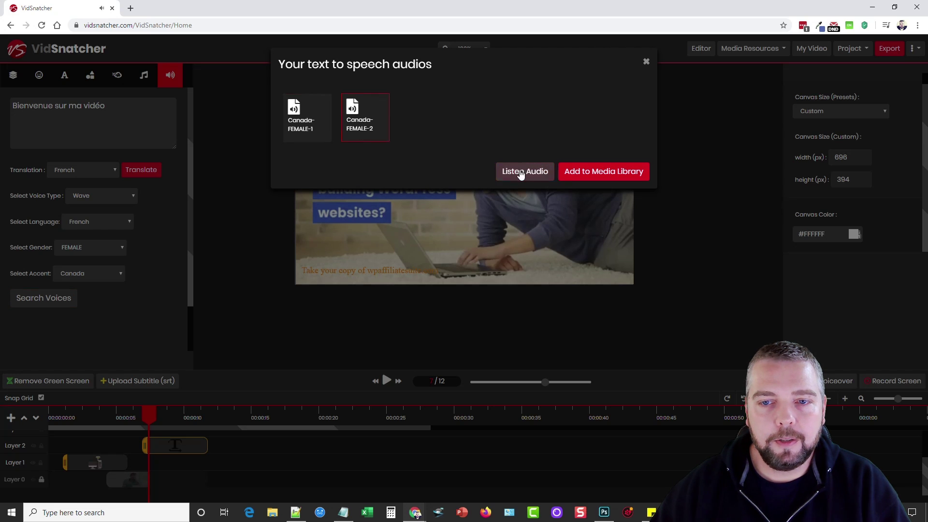
{"action": "left_click", "coordinate": [526, 172]}
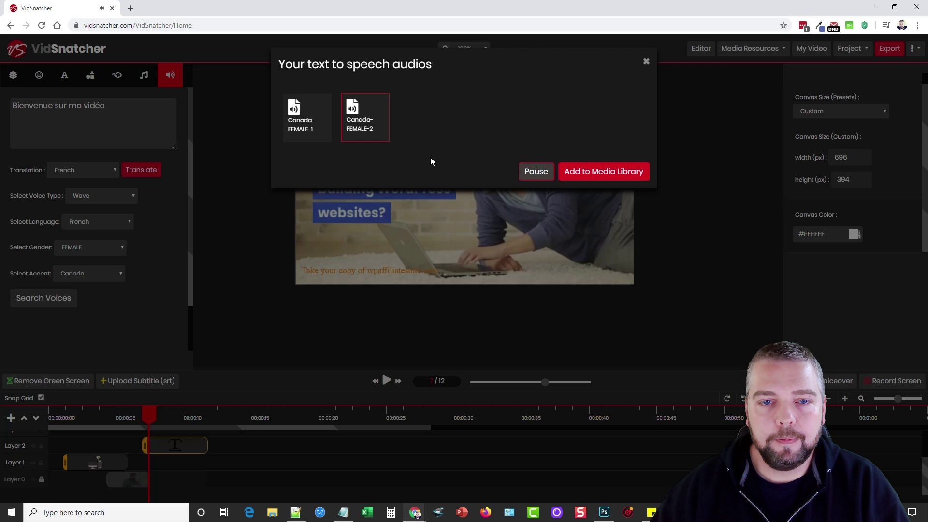
{"action": "left_click", "coordinate": [647, 63]}
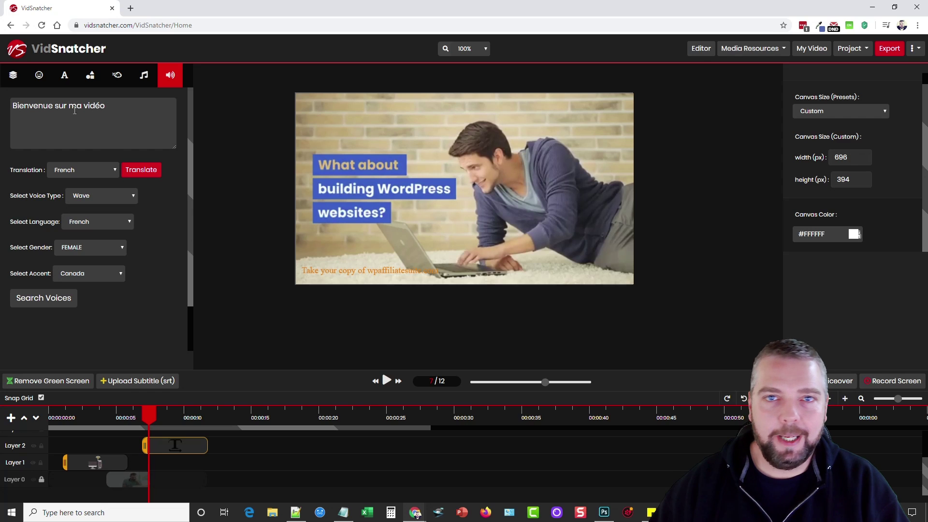
- Switch the voice language to Arabic, preview the Unknown Region (XA)-FEMALE-1 clip, and add it to the media library
{"action": "left_click", "coordinate": [99, 222]}
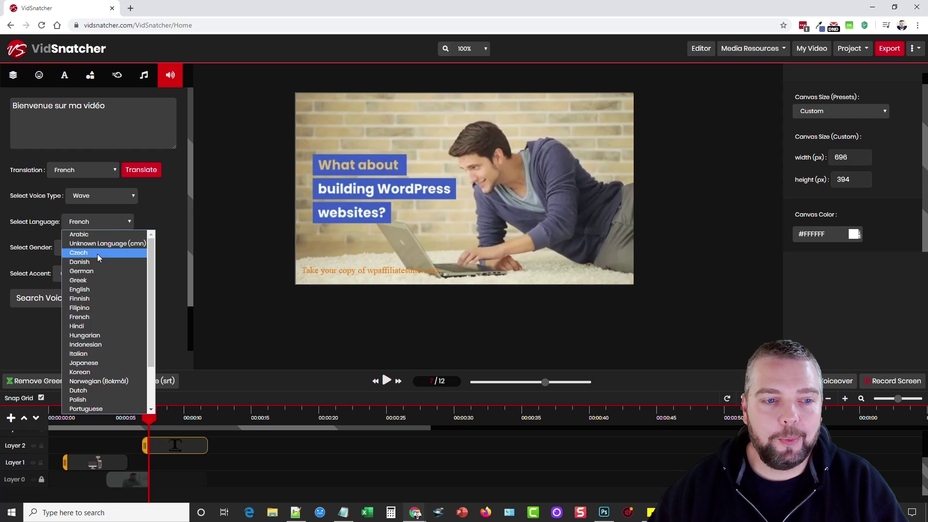
{"action": "left_click", "coordinate": [97, 232]}
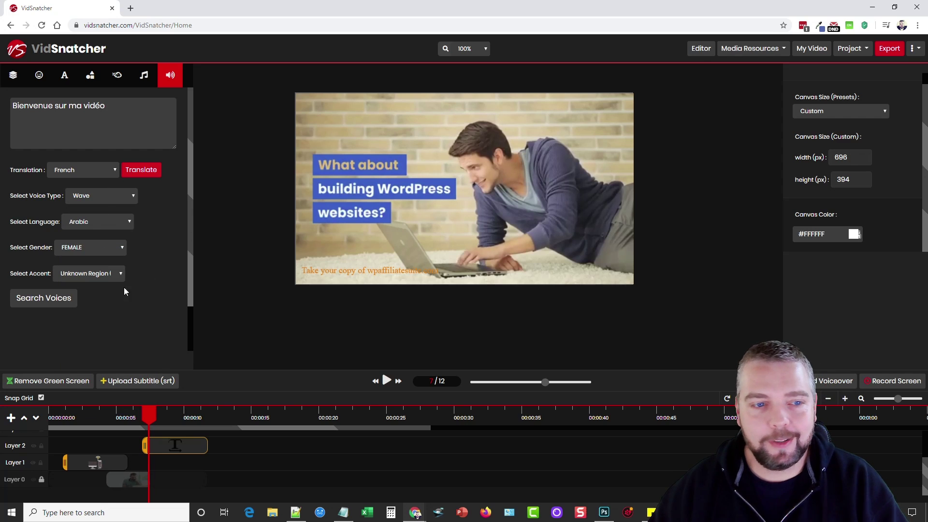
{"action": "left_click", "coordinate": [42, 299]}
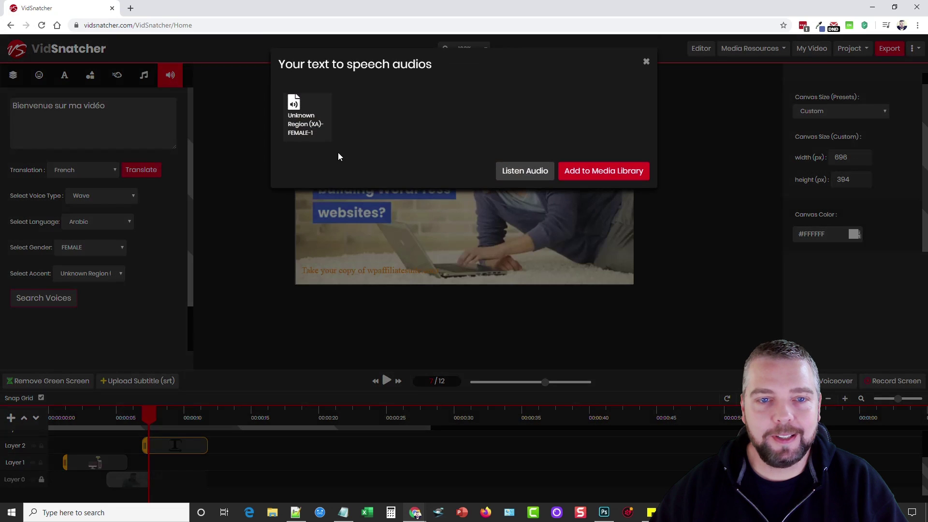
{"action": "left_click", "coordinate": [518, 180]}
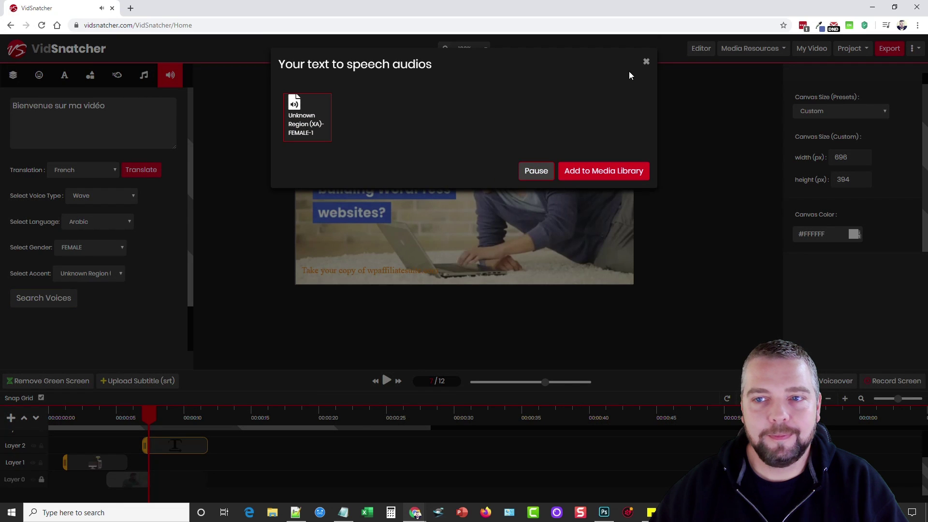
{"action": "left_click", "coordinate": [646, 63]}
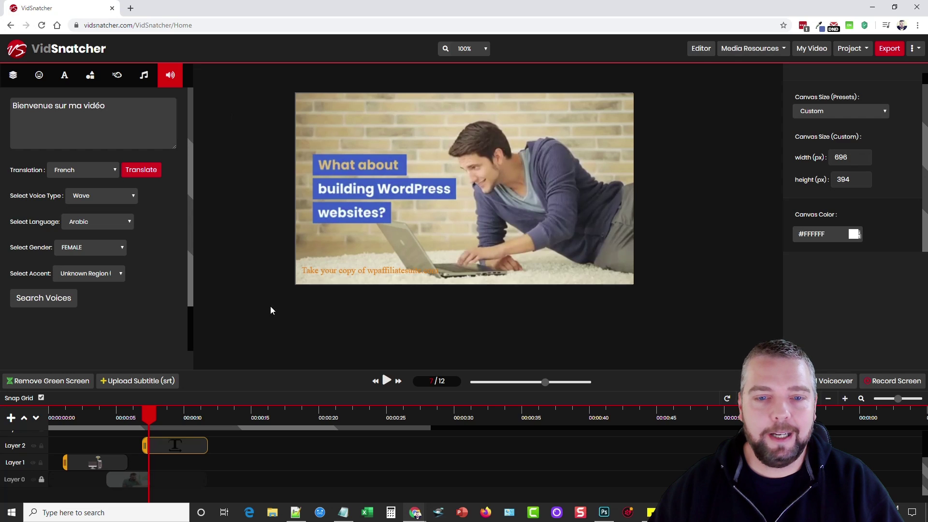
{"action": "left_click", "coordinate": [56, 300]}
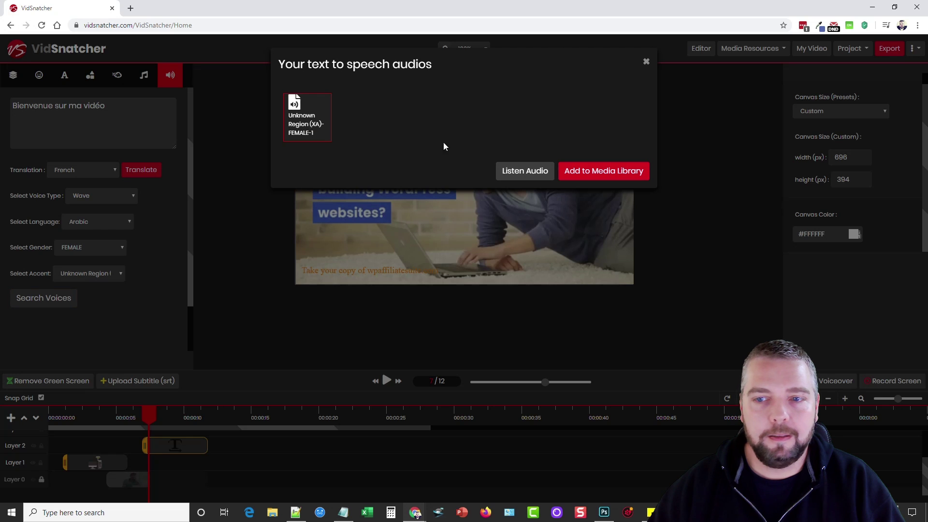
{"action": "left_click", "coordinate": [605, 172]}
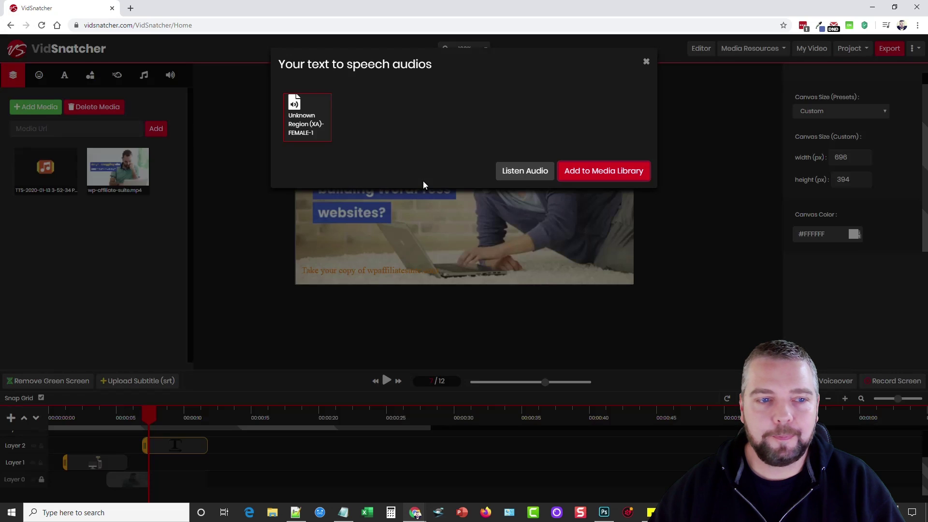
- Place the TTS voiceover on Layer 3, starting in line with the caption clip
{"action": "left_click", "coordinate": [45, 170]}
{"action": "left_click_drag", "start_coordinate": [44, 168], "coordinate": [130, 441]}
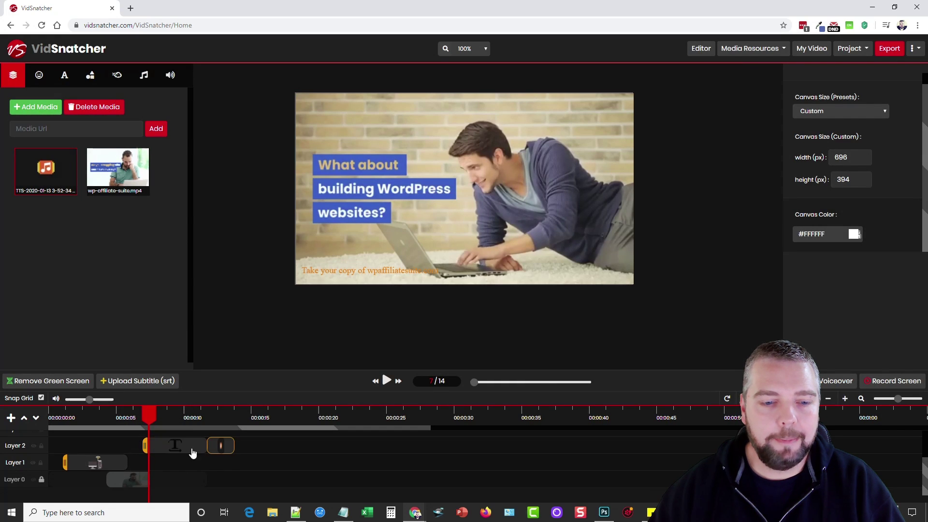
{"action": "left_click_drag", "start_coordinate": [221, 491], "coordinate": [203, 472]}
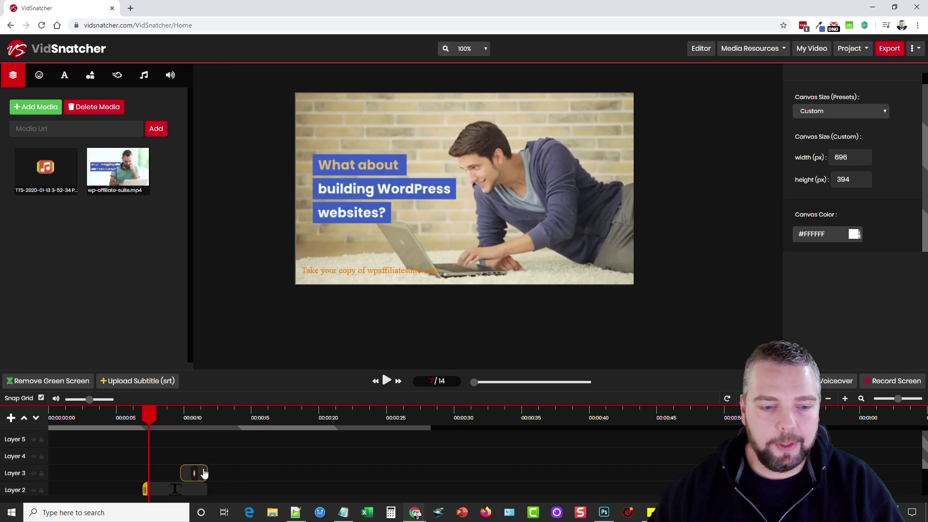
{"action": "scroll", "coordinate": [233, 456], "scroll_direction": "down", "scroll_amount": 2}
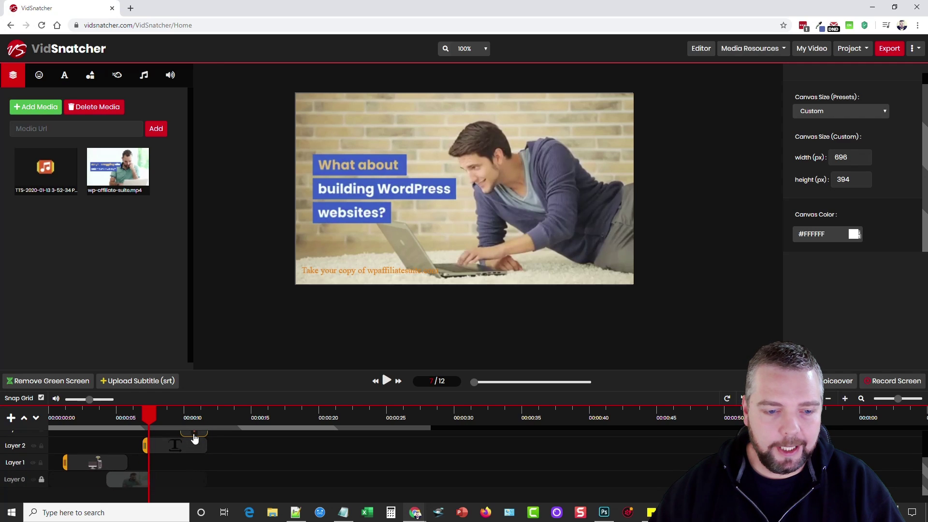
{"action": "left_click_drag", "start_coordinate": [194, 438], "coordinate": [160, 439]}
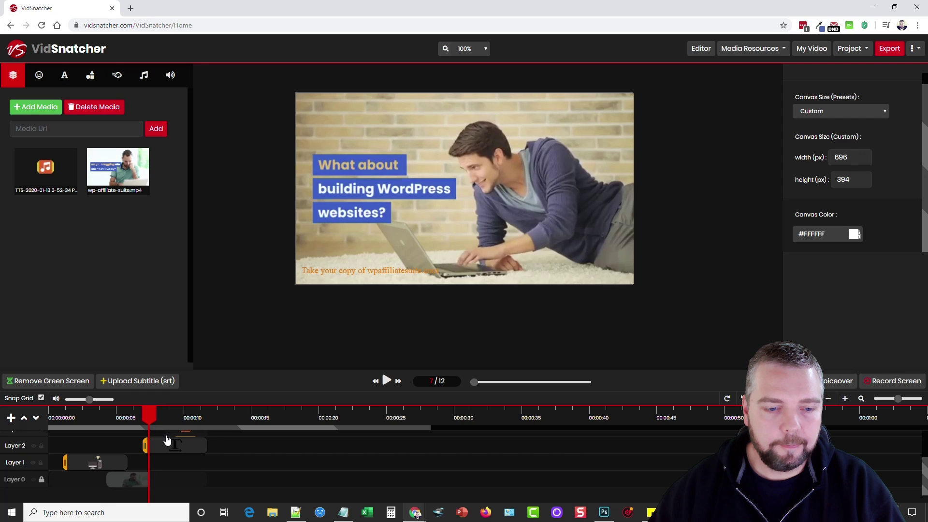
{"action": "scroll", "coordinate": [178, 447], "scroll_direction": "up", "scroll_amount": 1}
{"action": "left_click_drag", "start_coordinate": [185, 473], "coordinate": [163, 473]}
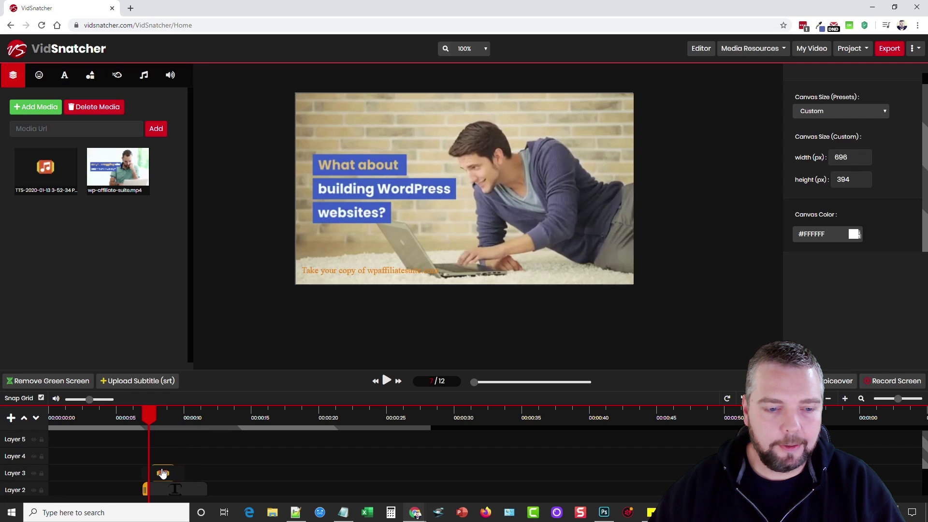
- Play the video from about 0:05 to check the voiceover, then select the Layer 0 background clip
{"action": "left_click_drag", "start_coordinate": [150, 418], "coordinate": [126, 418]}
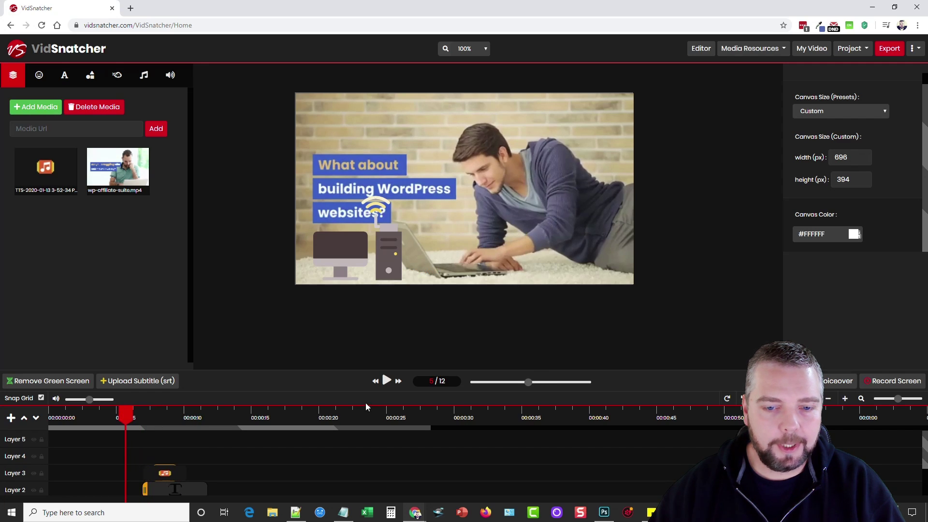
{"action": "left_click", "coordinate": [387, 381]}
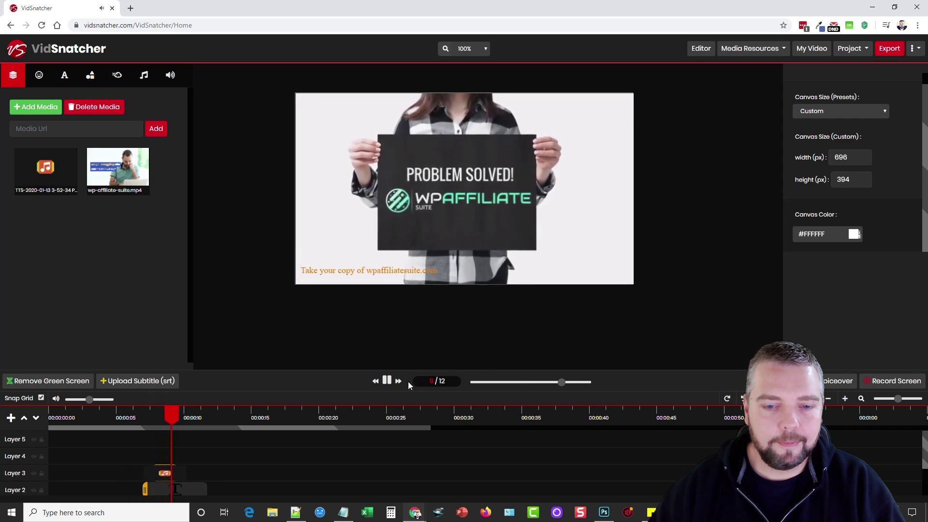
{"action": "left_click", "coordinate": [387, 380]}
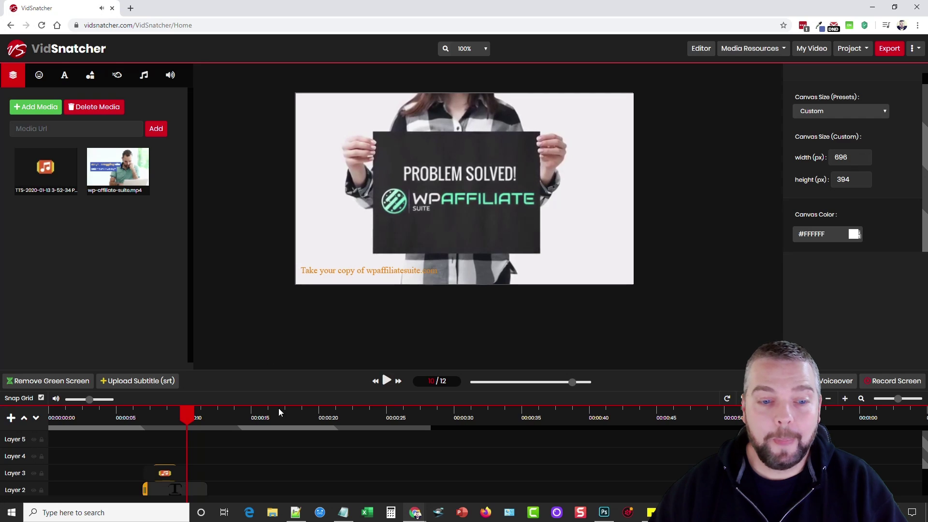
{"action": "scroll", "coordinate": [262, 448], "scroll_direction": "down", "scroll_amount": 2}
{"action": "left_click", "coordinate": [164, 482]}
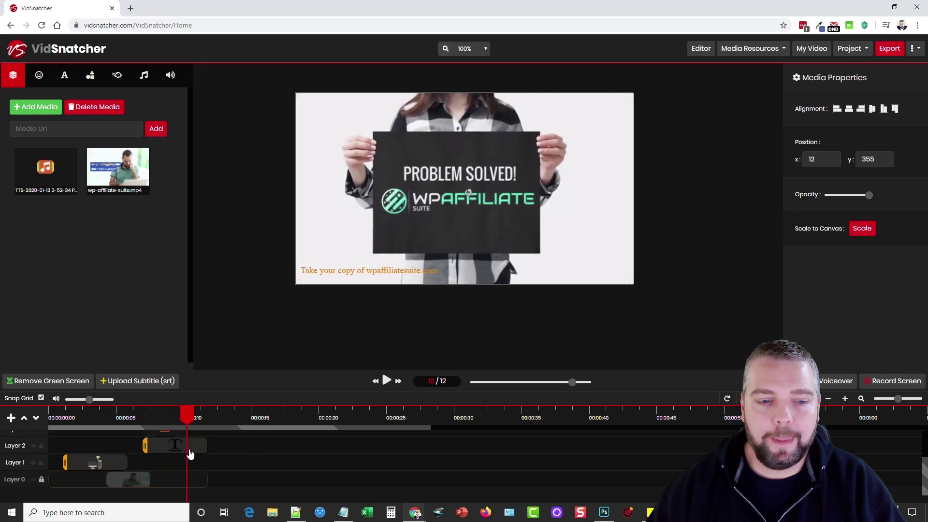
- Select the Layer 2 caption and try the stitched and dark, red and white gloss styles
{"action": "left_click", "coordinate": [165, 444]}
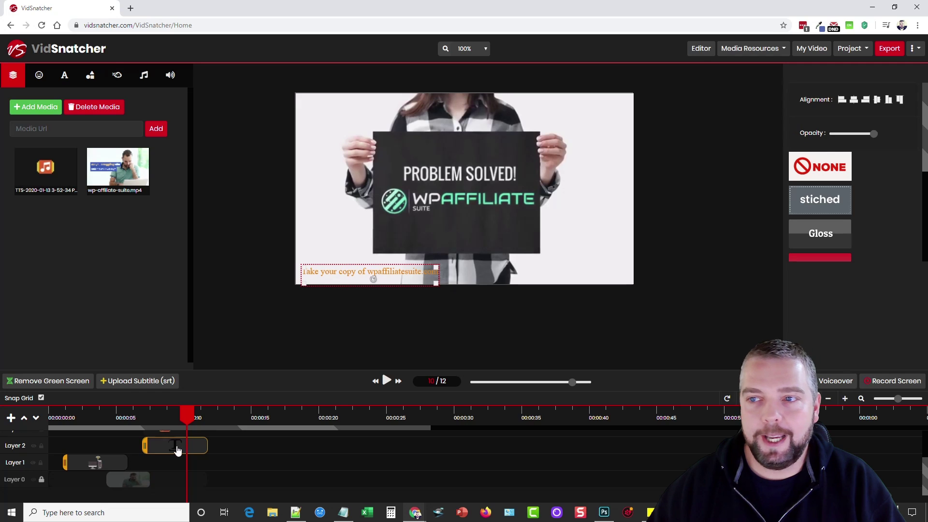
{"action": "mouse_move", "coordinate": [874, 134]}
{"action": "left_mouse_down"}
{"action": "mouse_move", "coordinate": [836, 136]}
{"action": "mouse_move", "coordinate": [890, 135]}
{"action": "left_mouse_up"}
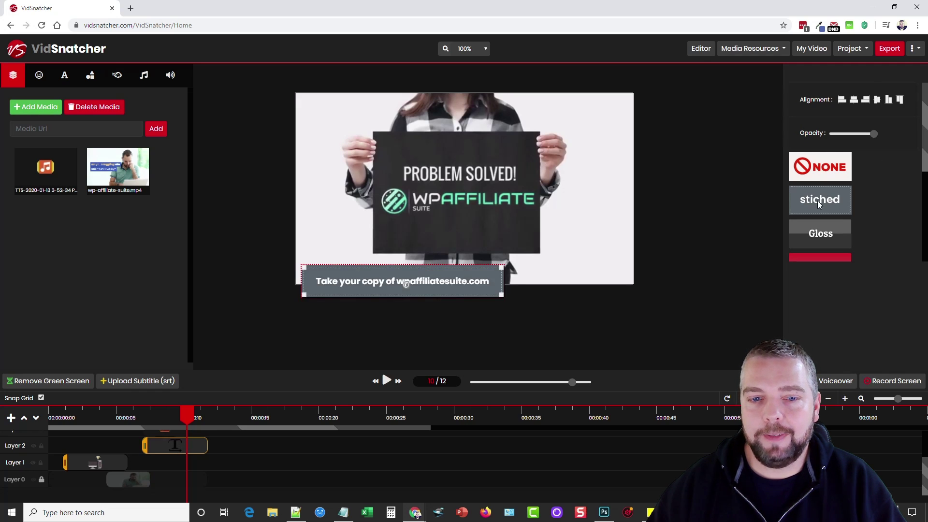
{"action": "left_click_drag", "start_coordinate": [482, 282], "coordinate": [582, 246]}
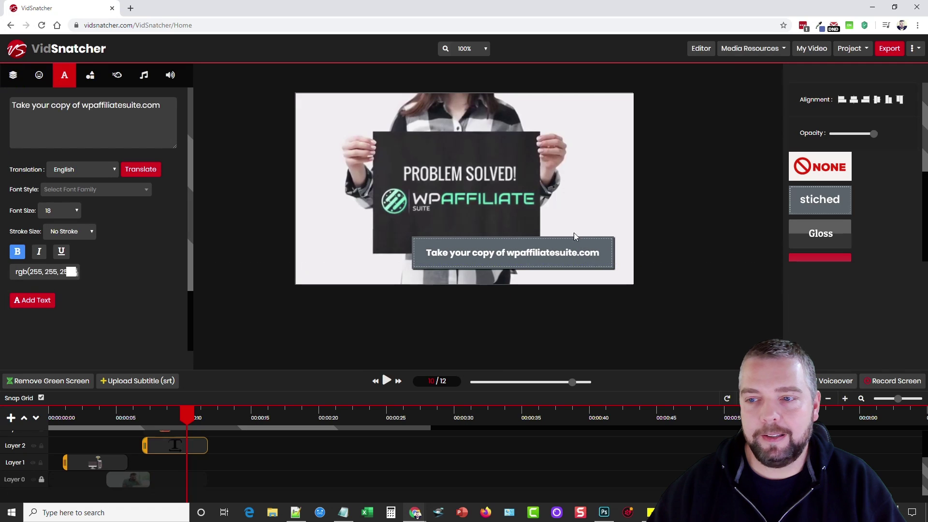
{"action": "left_click", "coordinate": [816, 233]}
{"action": "scroll", "coordinate": [821, 213], "scroll_direction": "down", "scroll_amount": 2}
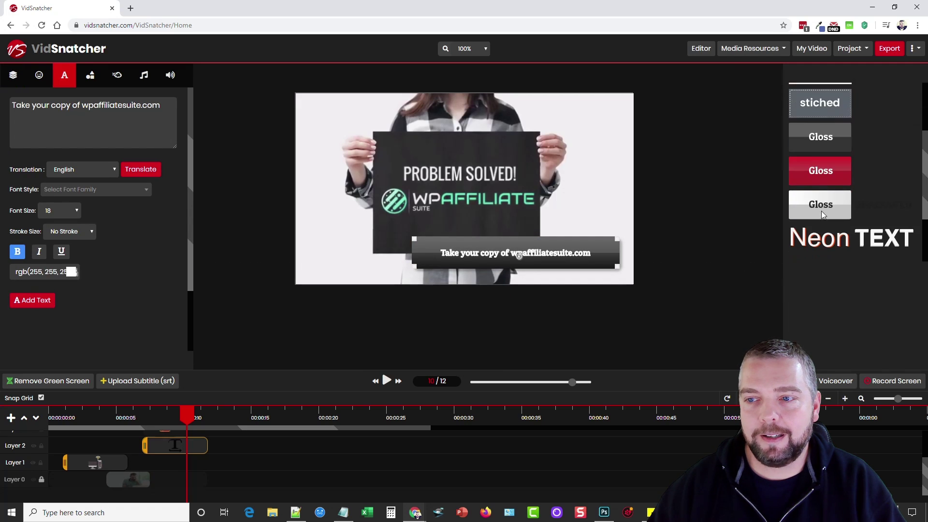
{"action": "left_click", "coordinate": [824, 175]}
{"action": "left_click", "coordinate": [820, 204]}
{"action": "scroll", "coordinate": [816, 208], "scroll_direction": "down", "scroll_amount": 2}
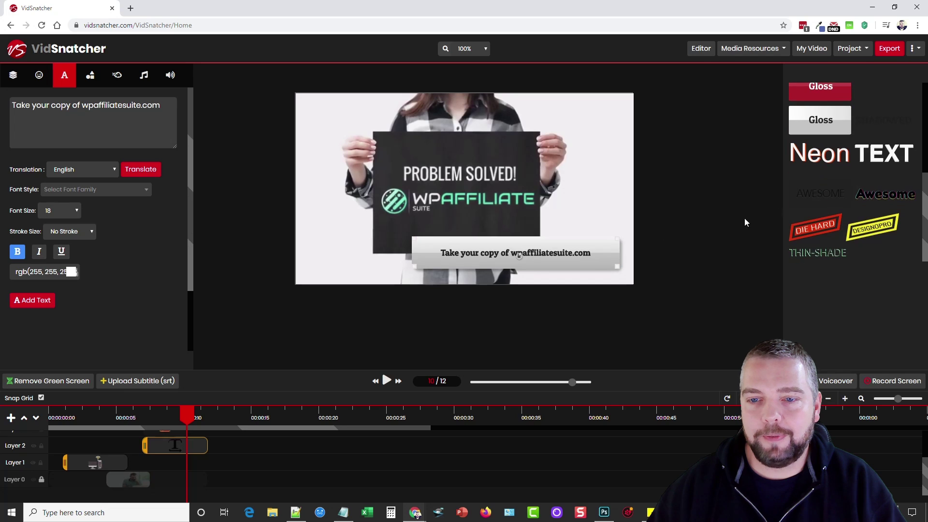
{"action": "left_click_drag", "start_coordinate": [590, 251], "coordinate": [589, 230]}
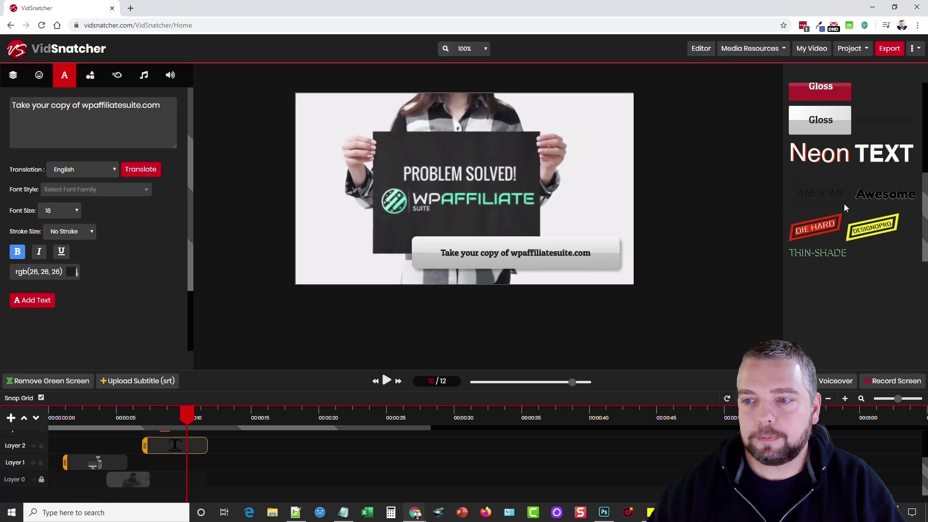
- Move the caption to the upper-left and apply the yellow diagonal DESIGNOPRO banner style
{"action": "left_click", "coordinate": [826, 202]}
{"action": "left_click", "coordinate": [814, 223]}
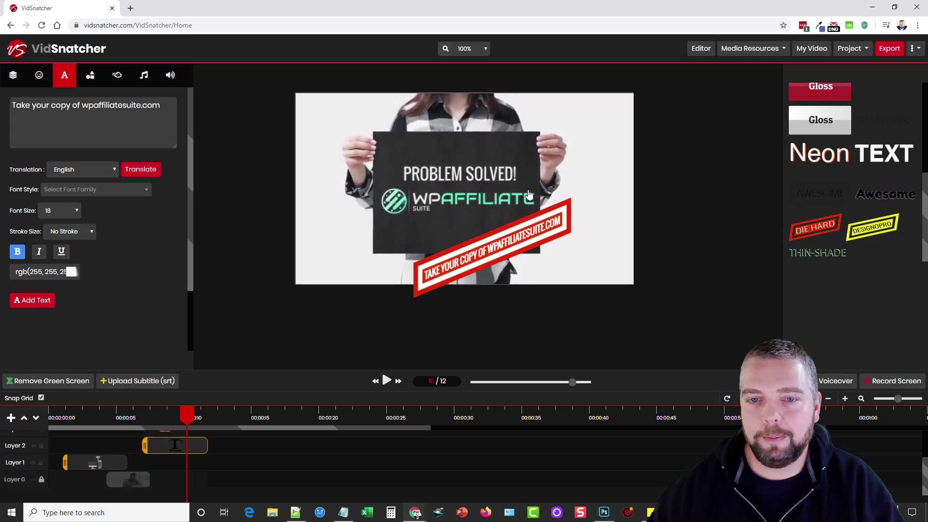
{"action": "left_click_drag", "start_coordinate": [537, 230], "coordinate": [427, 118]}
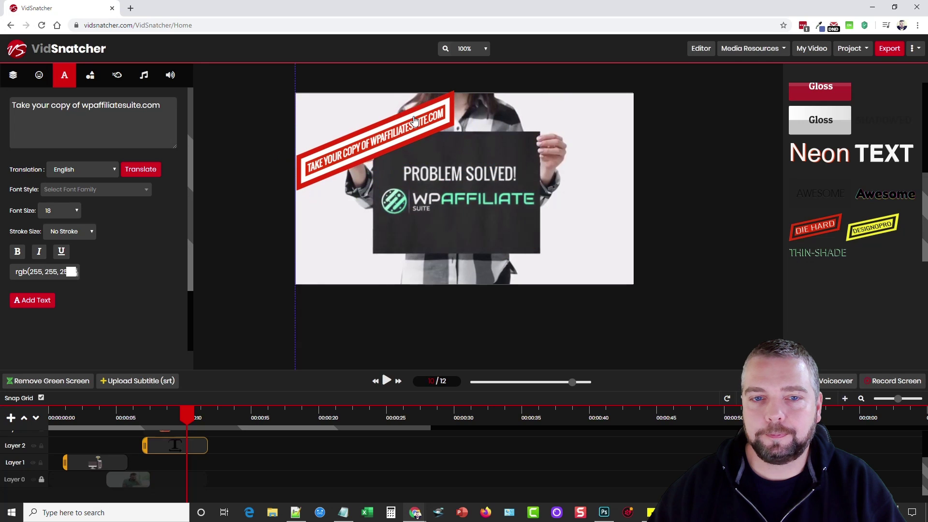
{"action": "left_click", "coordinate": [873, 233]}
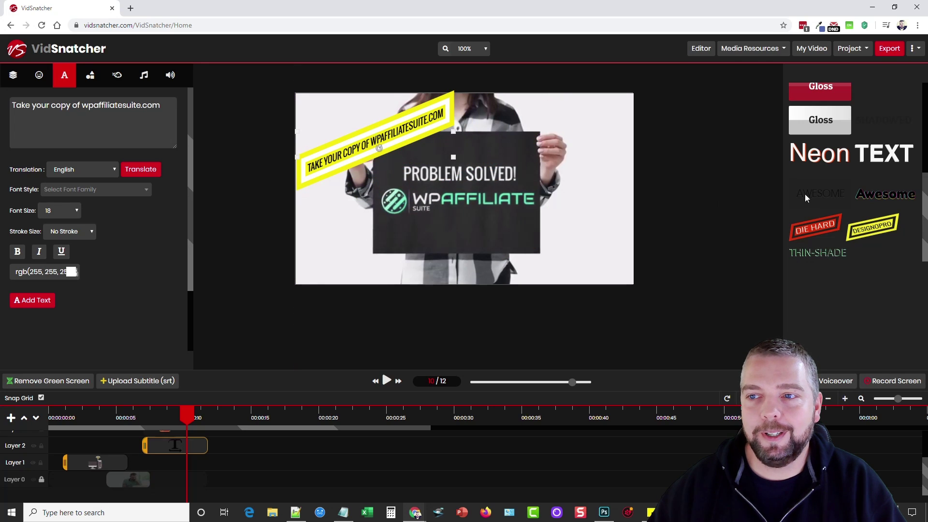
- Select the Layer 1 computer icon clip to show its properties: x -2, y 74, full opacity
{"action": "scroll", "coordinate": [863, 262], "scroll_direction": "up", "scroll_amount": 1}
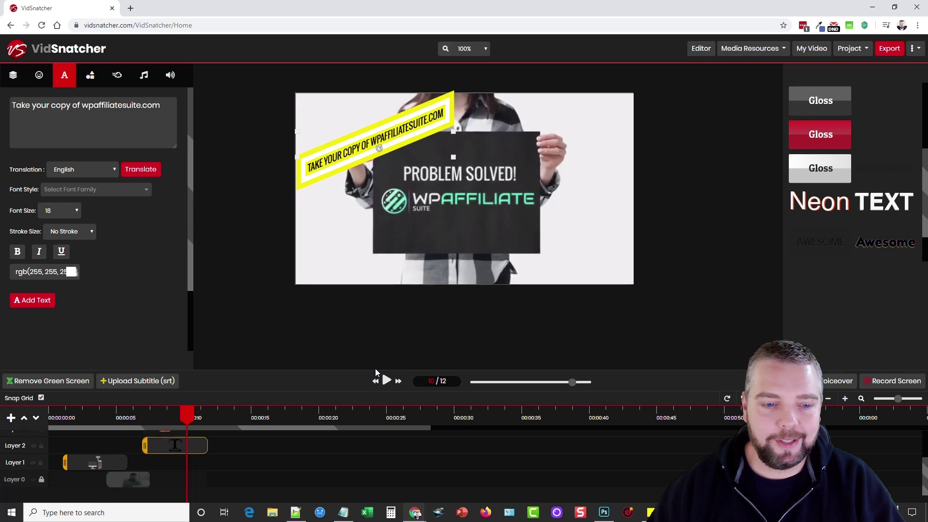
{"action": "left_click", "coordinate": [97, 464]}
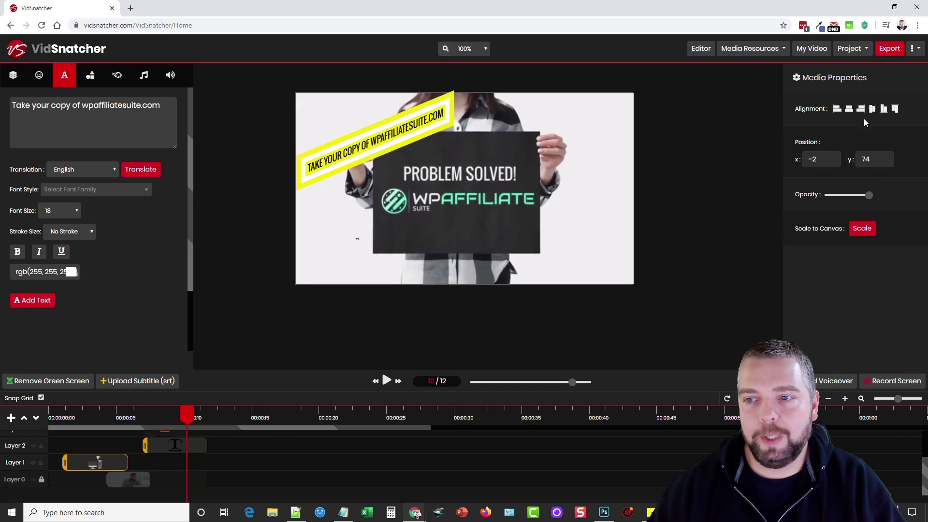
{"action": "left_click", "coordinate": [865, 230]}
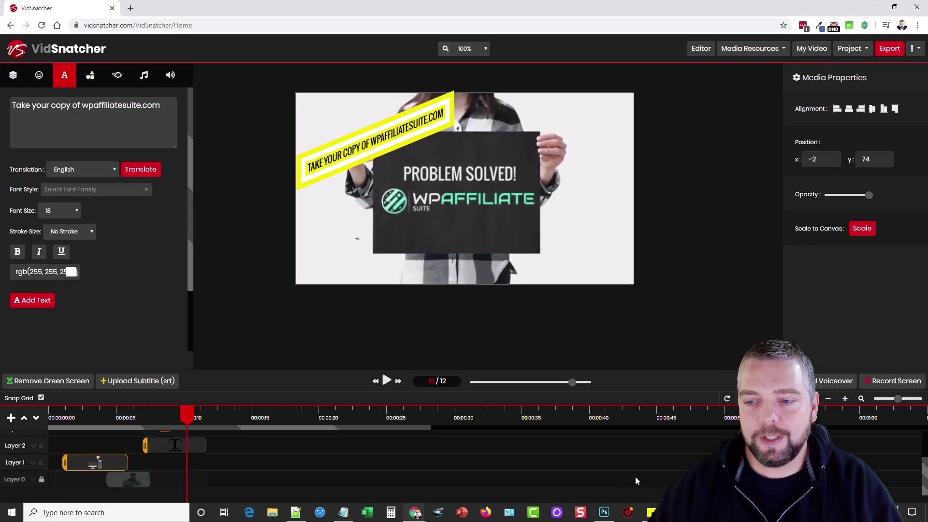
{"action": "scroll", "coordinate": [635, 476], "scroll_direction": "up", "scroll_amount": 1}
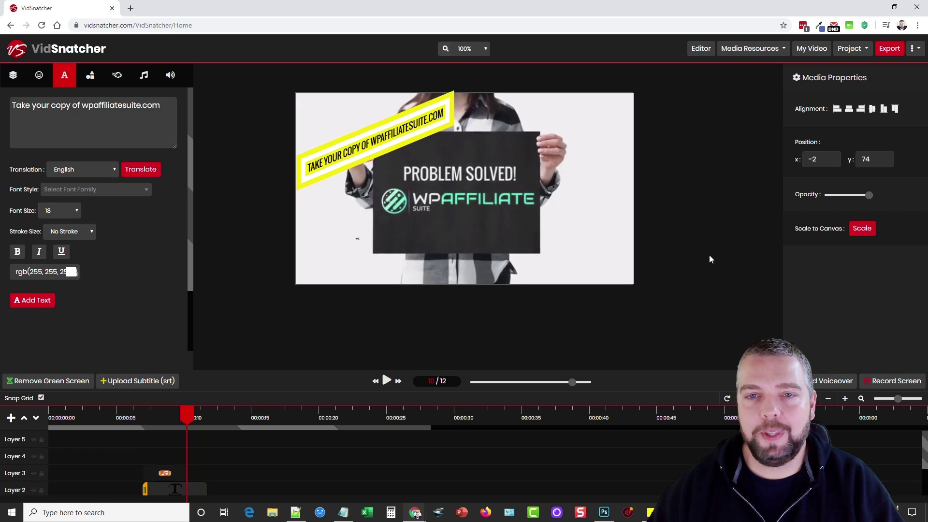